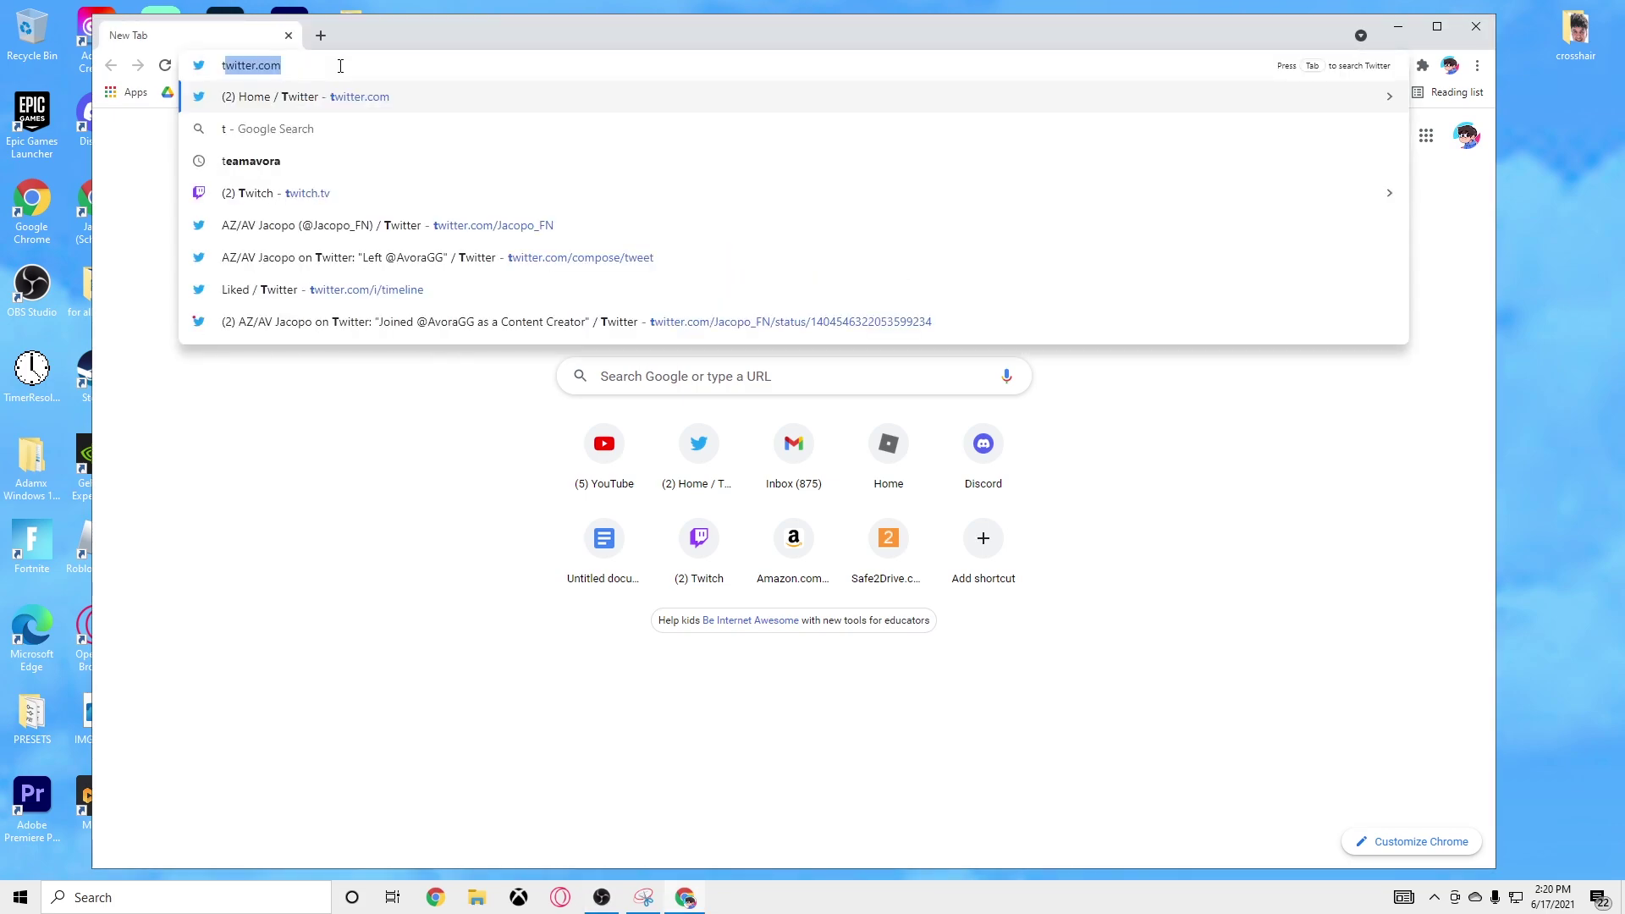
# Search 'tcp optimizer' and download TCP Optimizer 4 from the SpeedGuide.net downloads page.
pyautogui.click(331, 128)
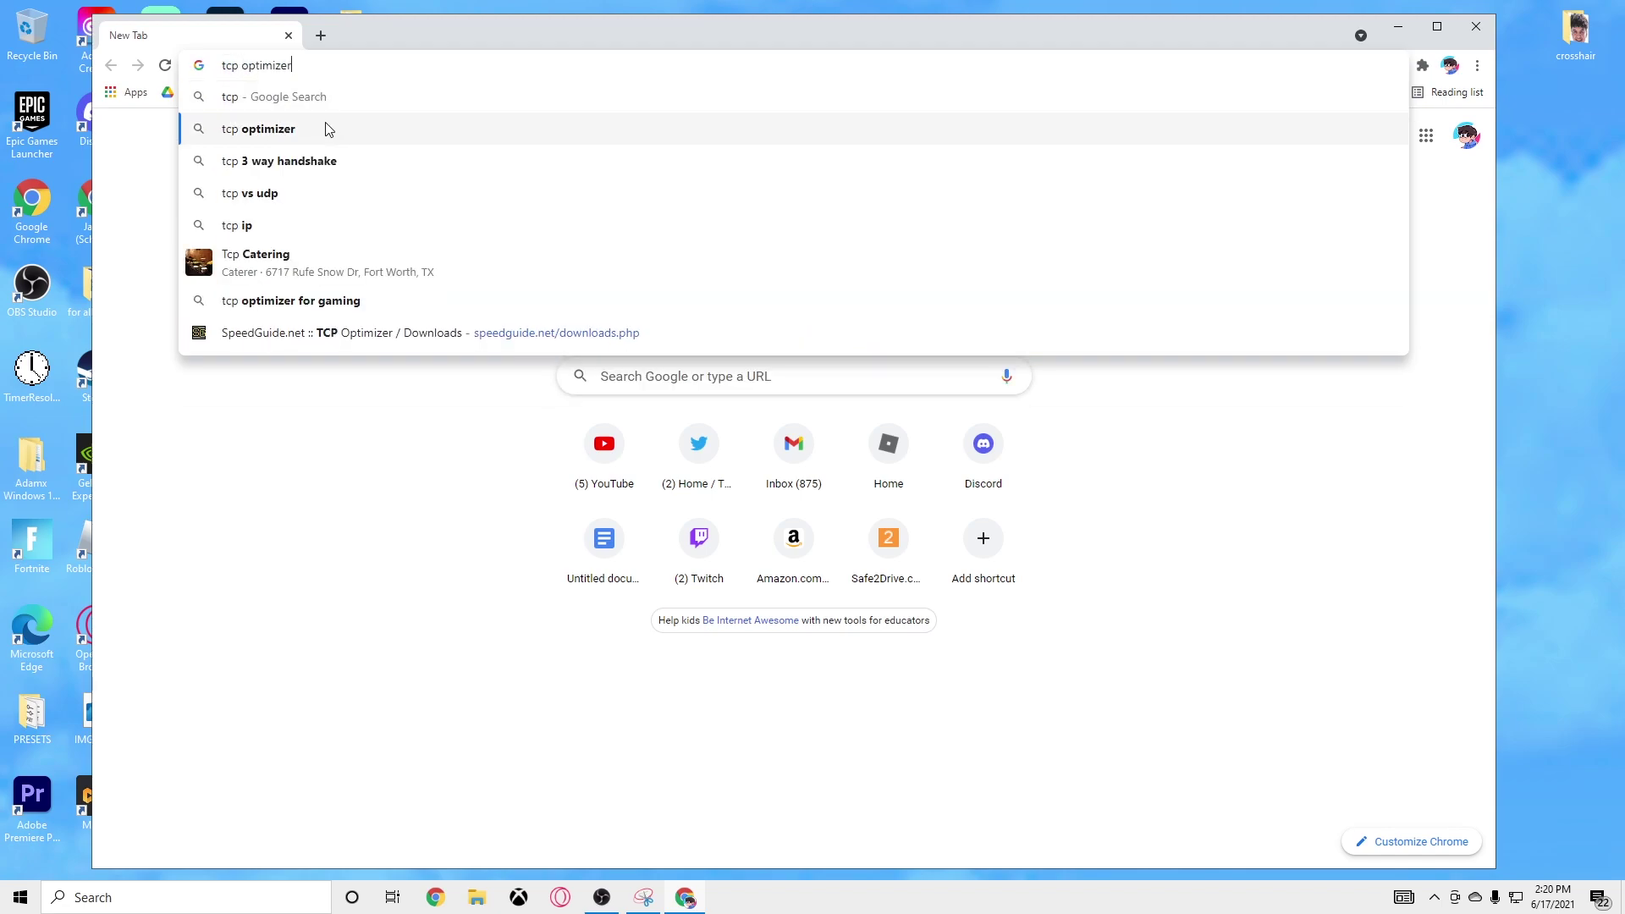
pyautogui.click(355, 296)
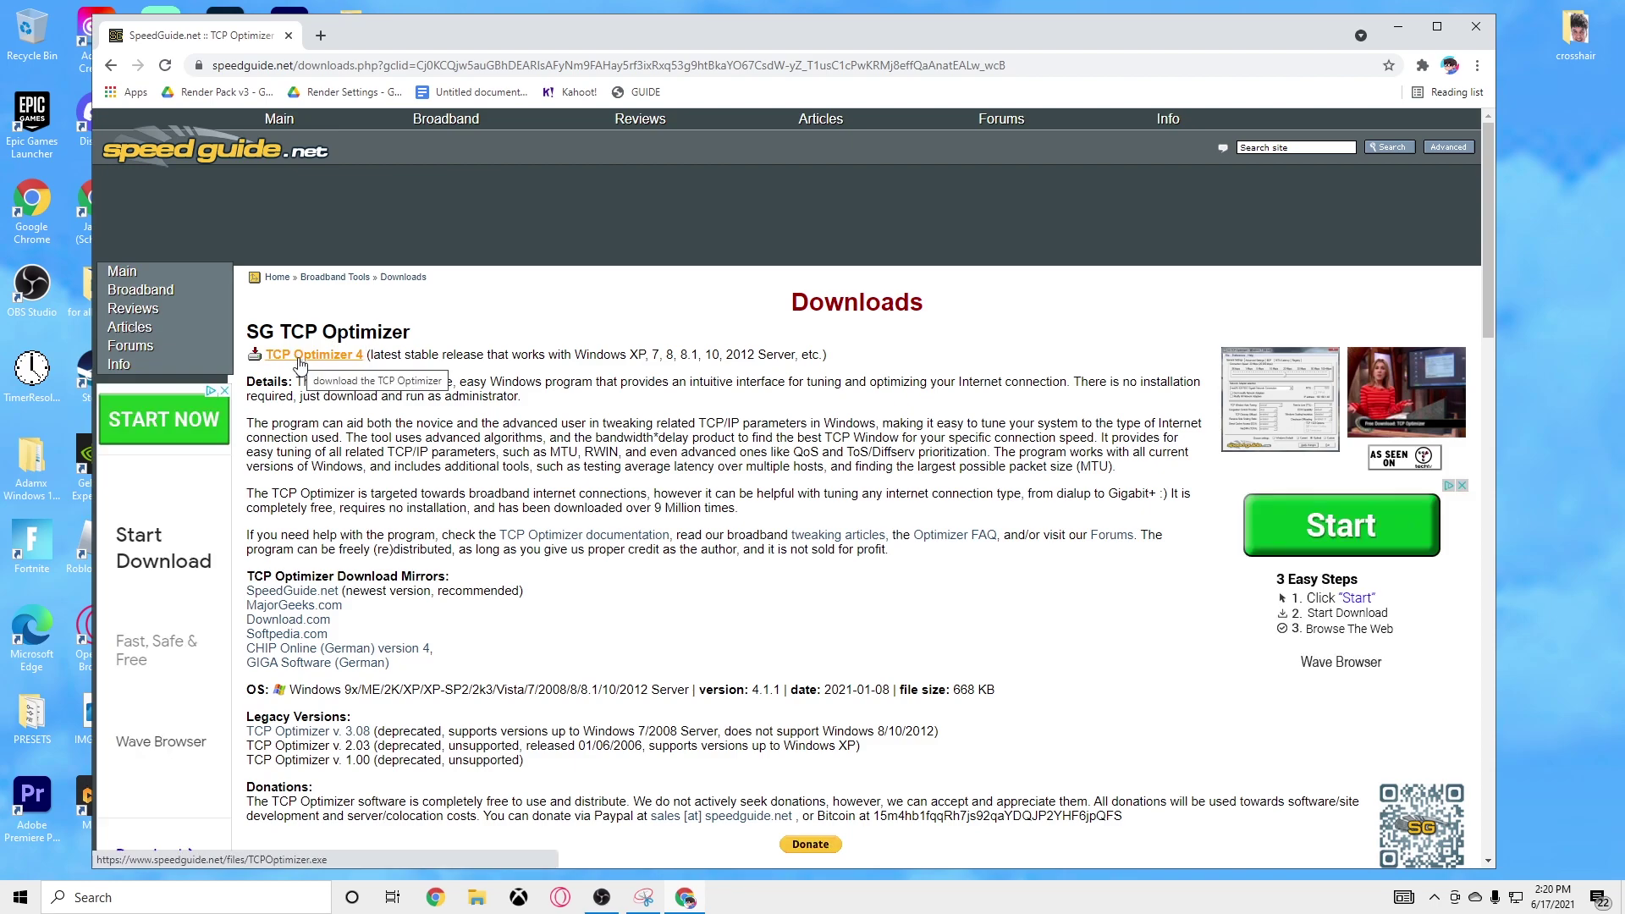
pyautogui.click(306, 357)
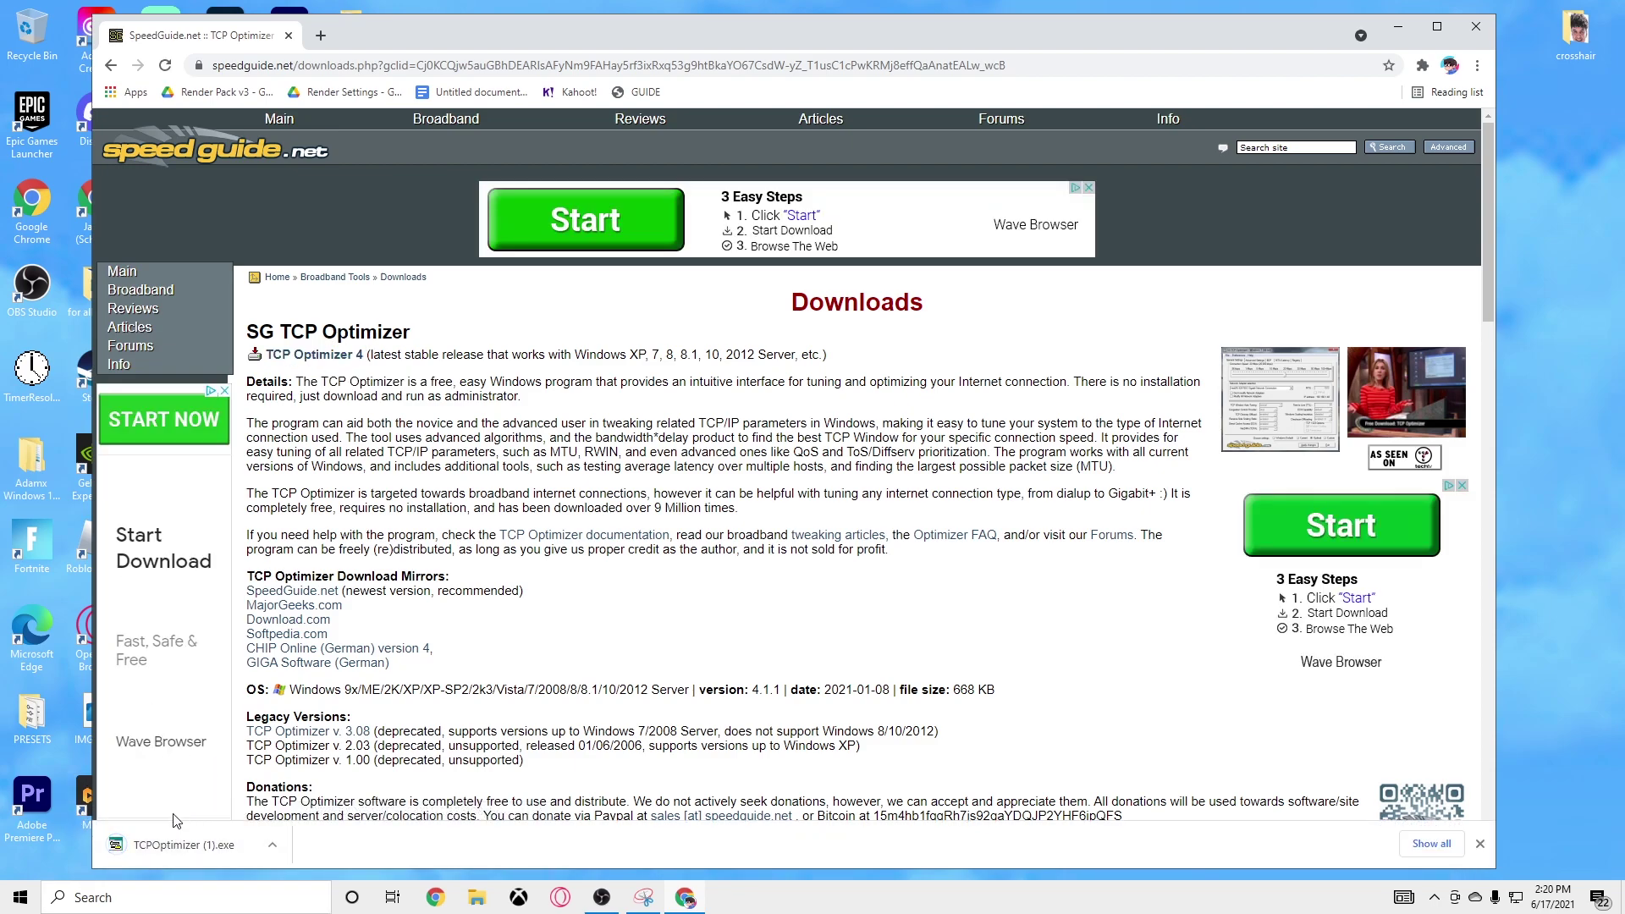
# Find TCPOptimizer.exe by searching 'tcp' and run it as administrator.
pyautogui.click(137, 900)
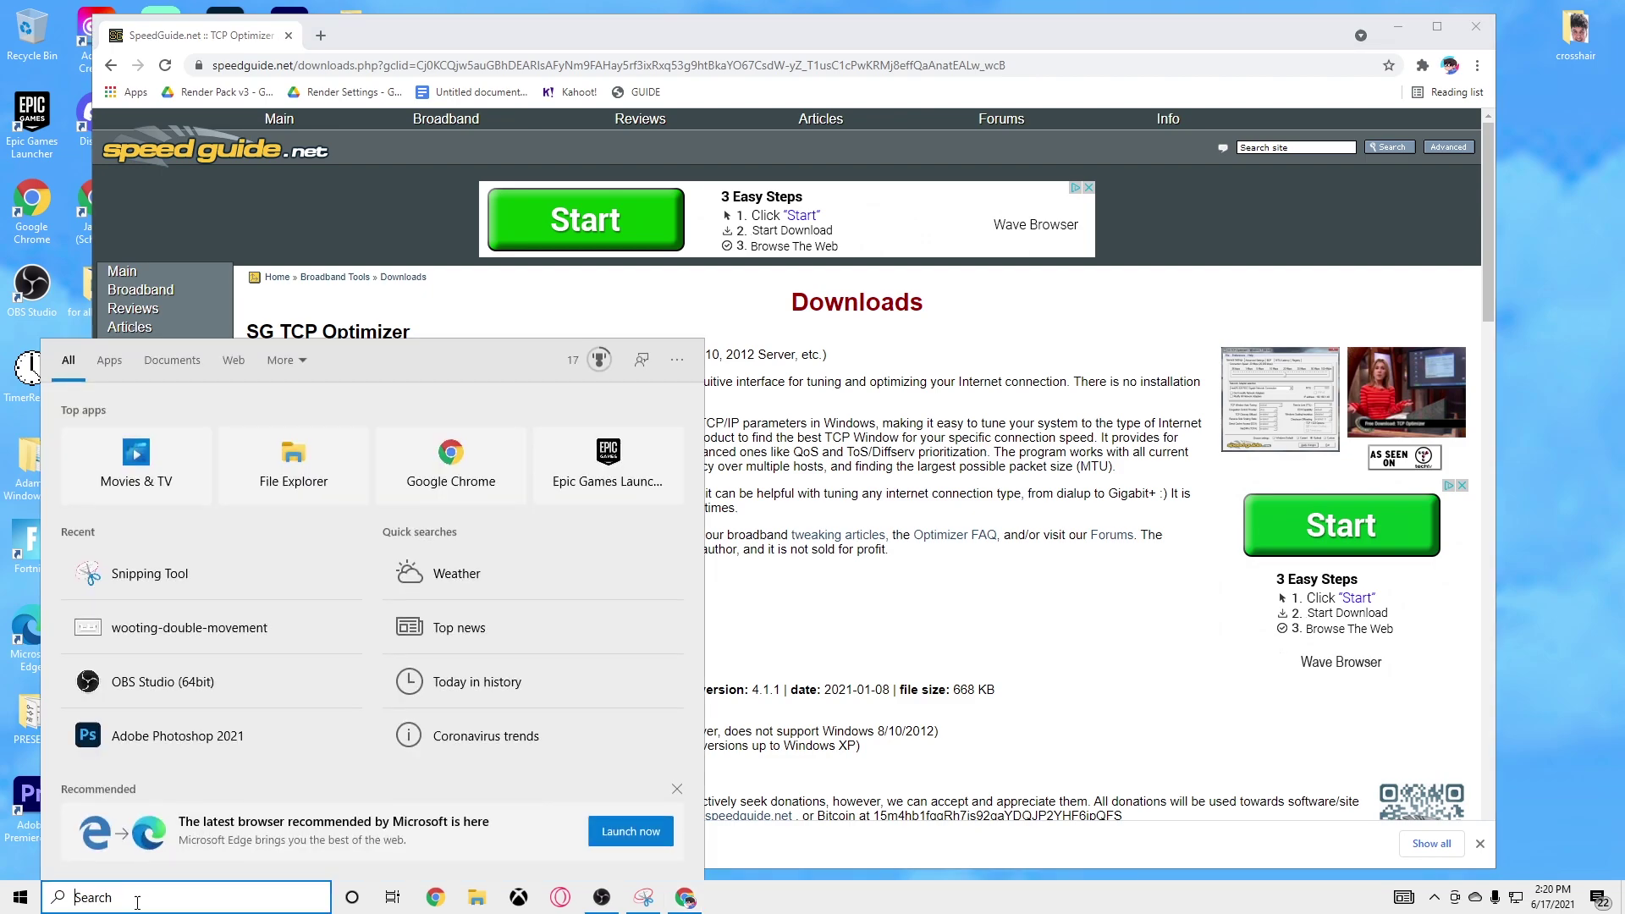
pyautogui.write('tcp')
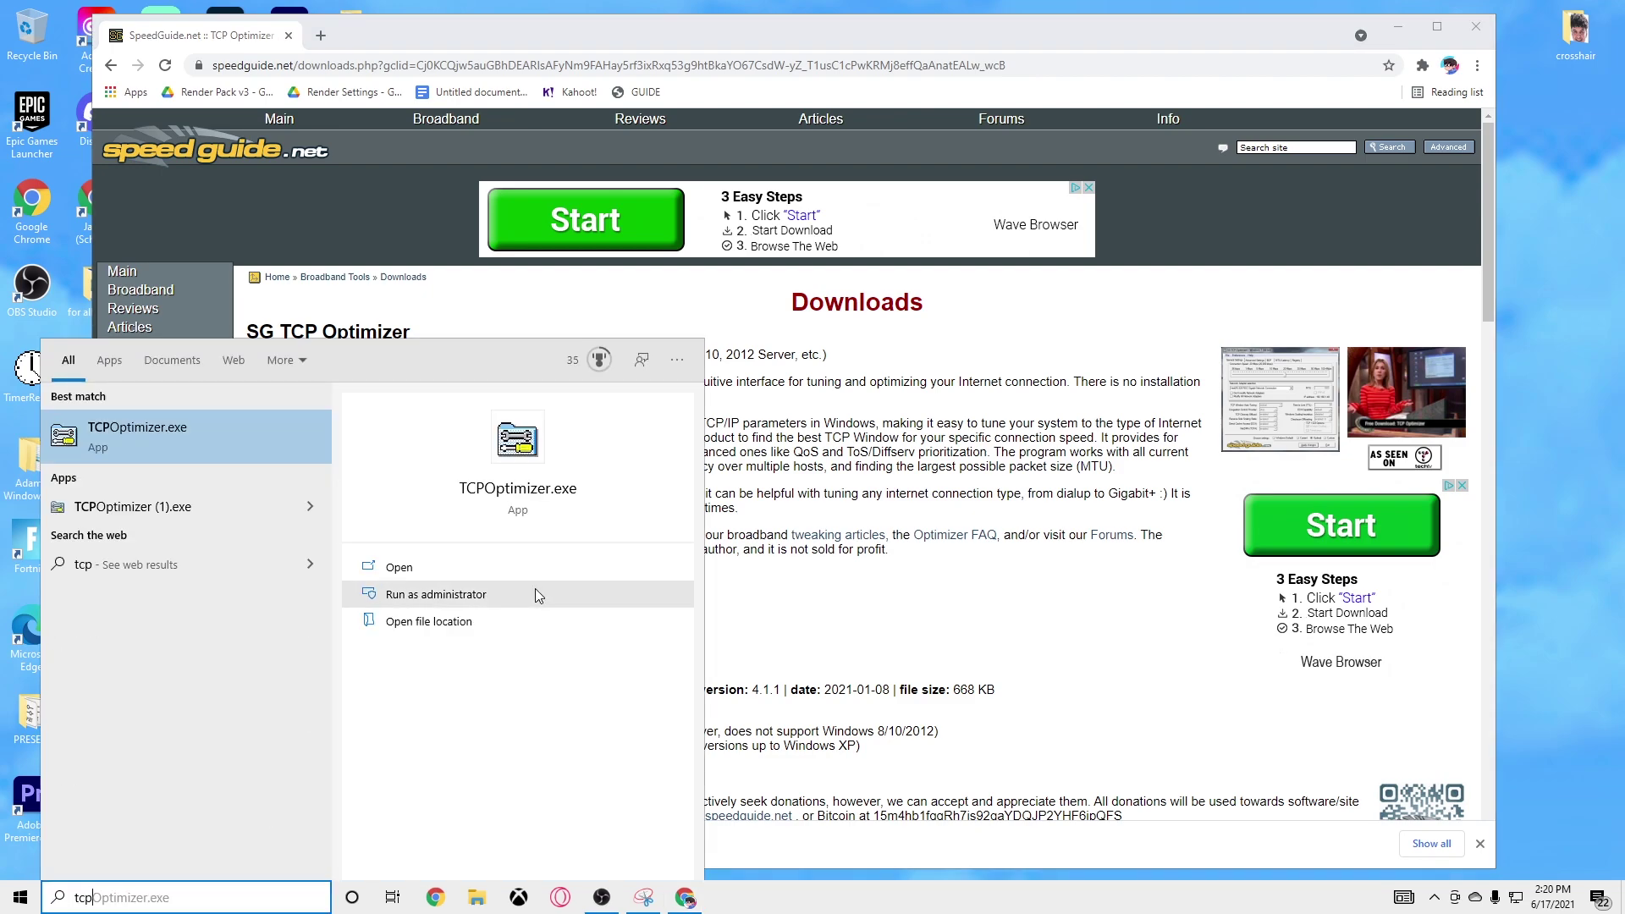
pyautogui.click(466, 597)
pyautogui.click(800, 529)
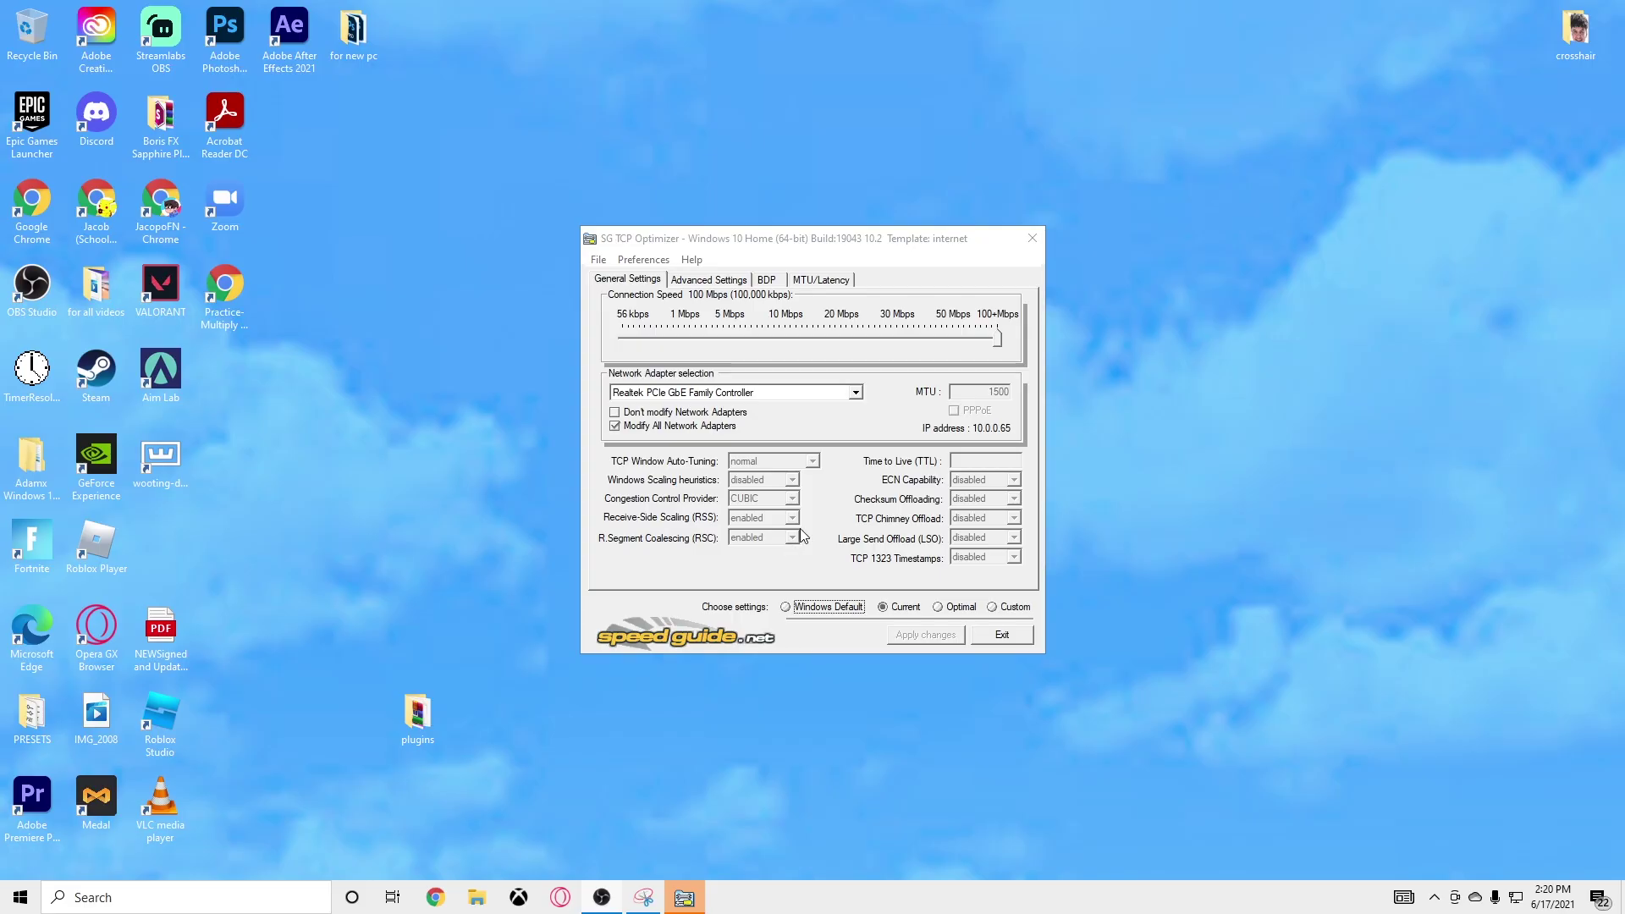
# Switch General Settings from Optimal to Custom and enlarge the optimizer window.
pyautogui.click(939, 607)
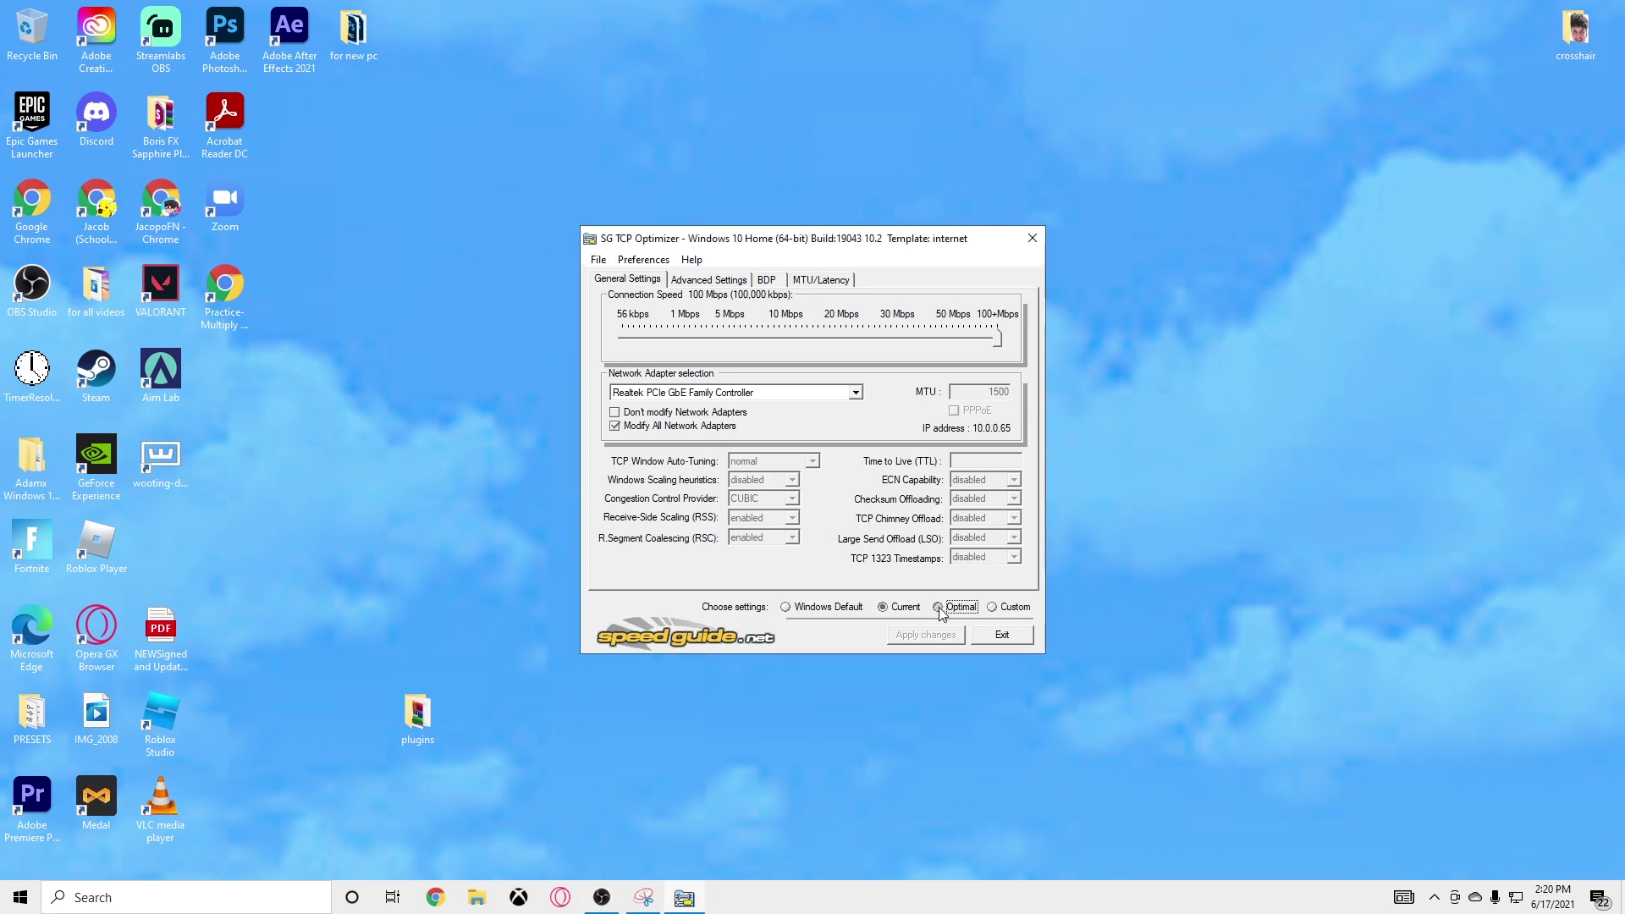
pyautogui.click(992, 608)
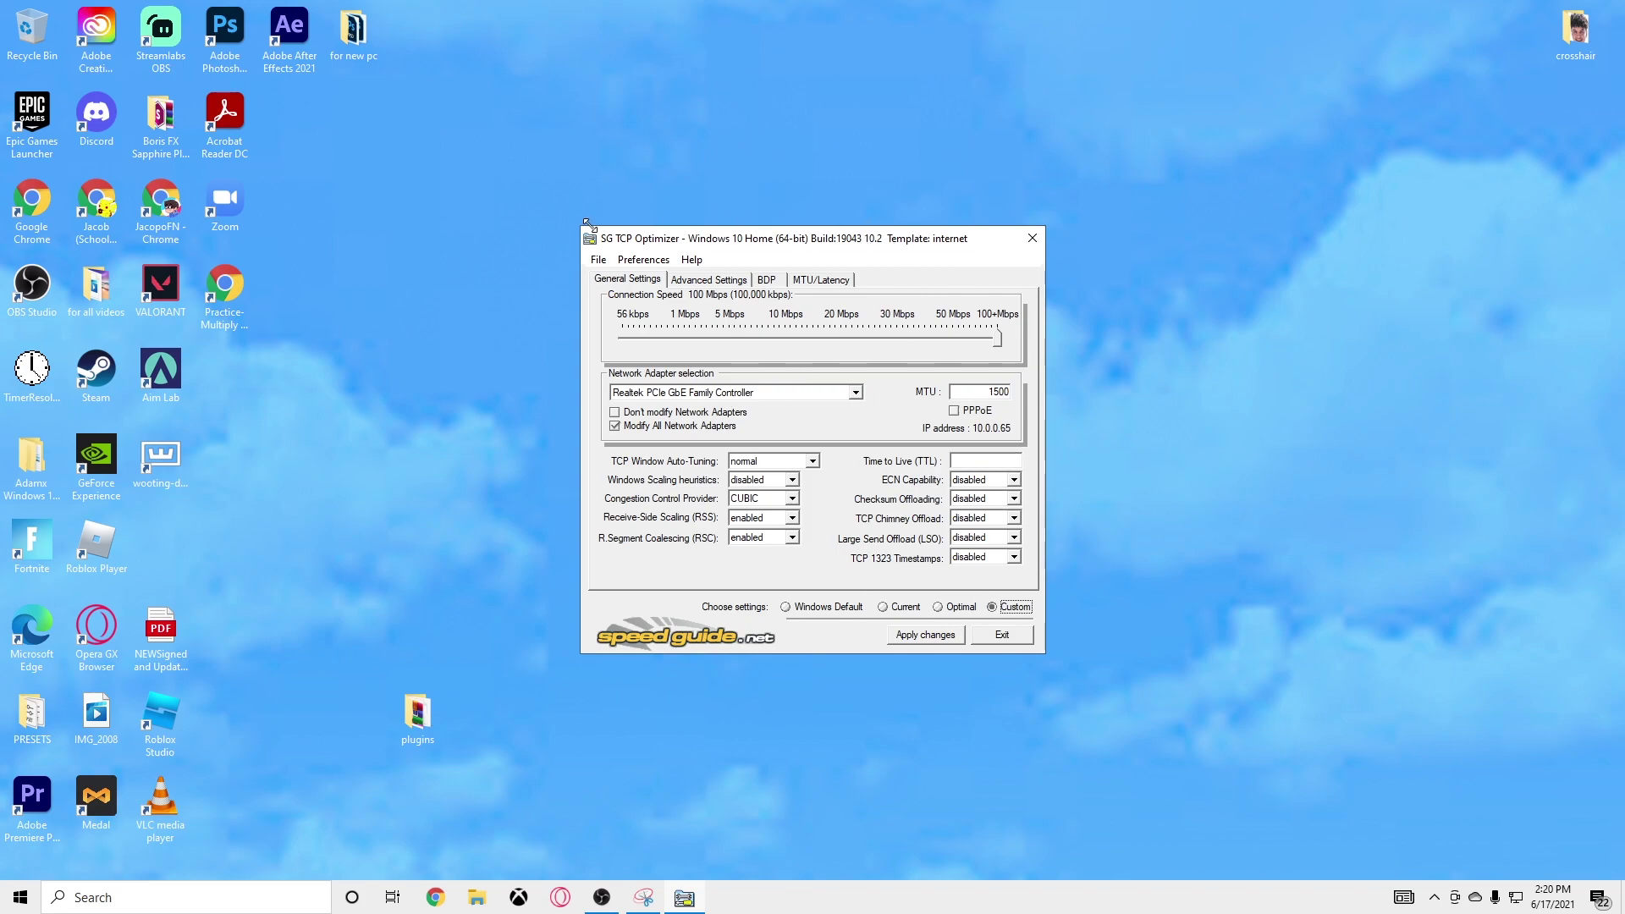
pyautogui.moveTo(587, 224); pyautogui.dragTo(392, 123)
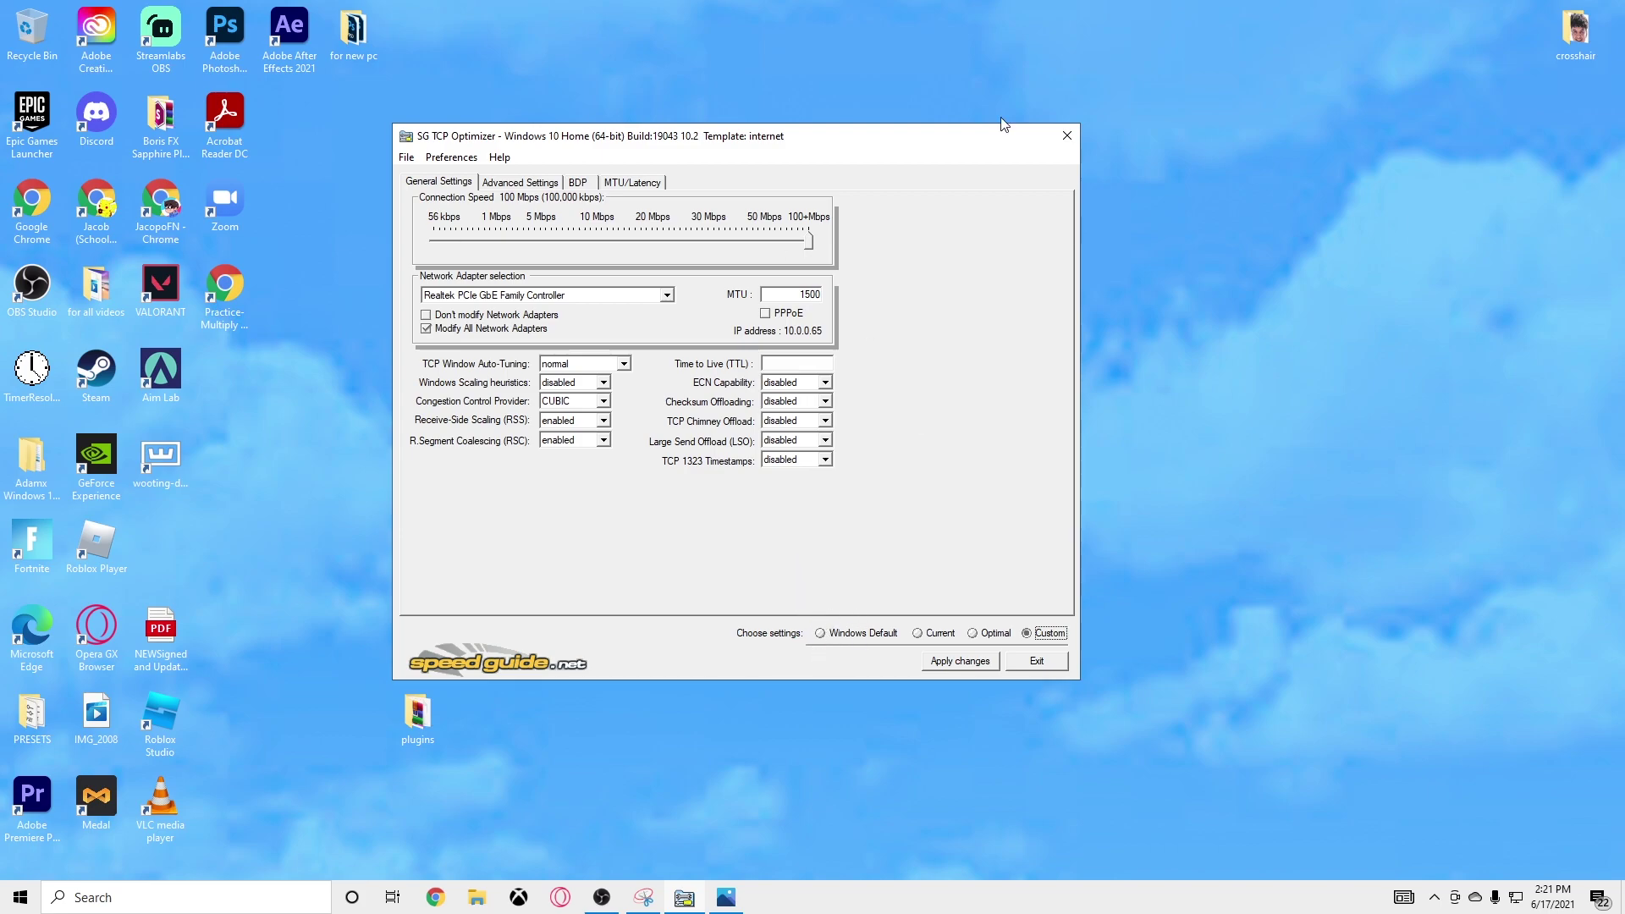
# Return to Custom settings, choose the Realtek PCIe GbE Family Controller adapter, and set Time to Live to 64.
pyautogui.click(819, 634)
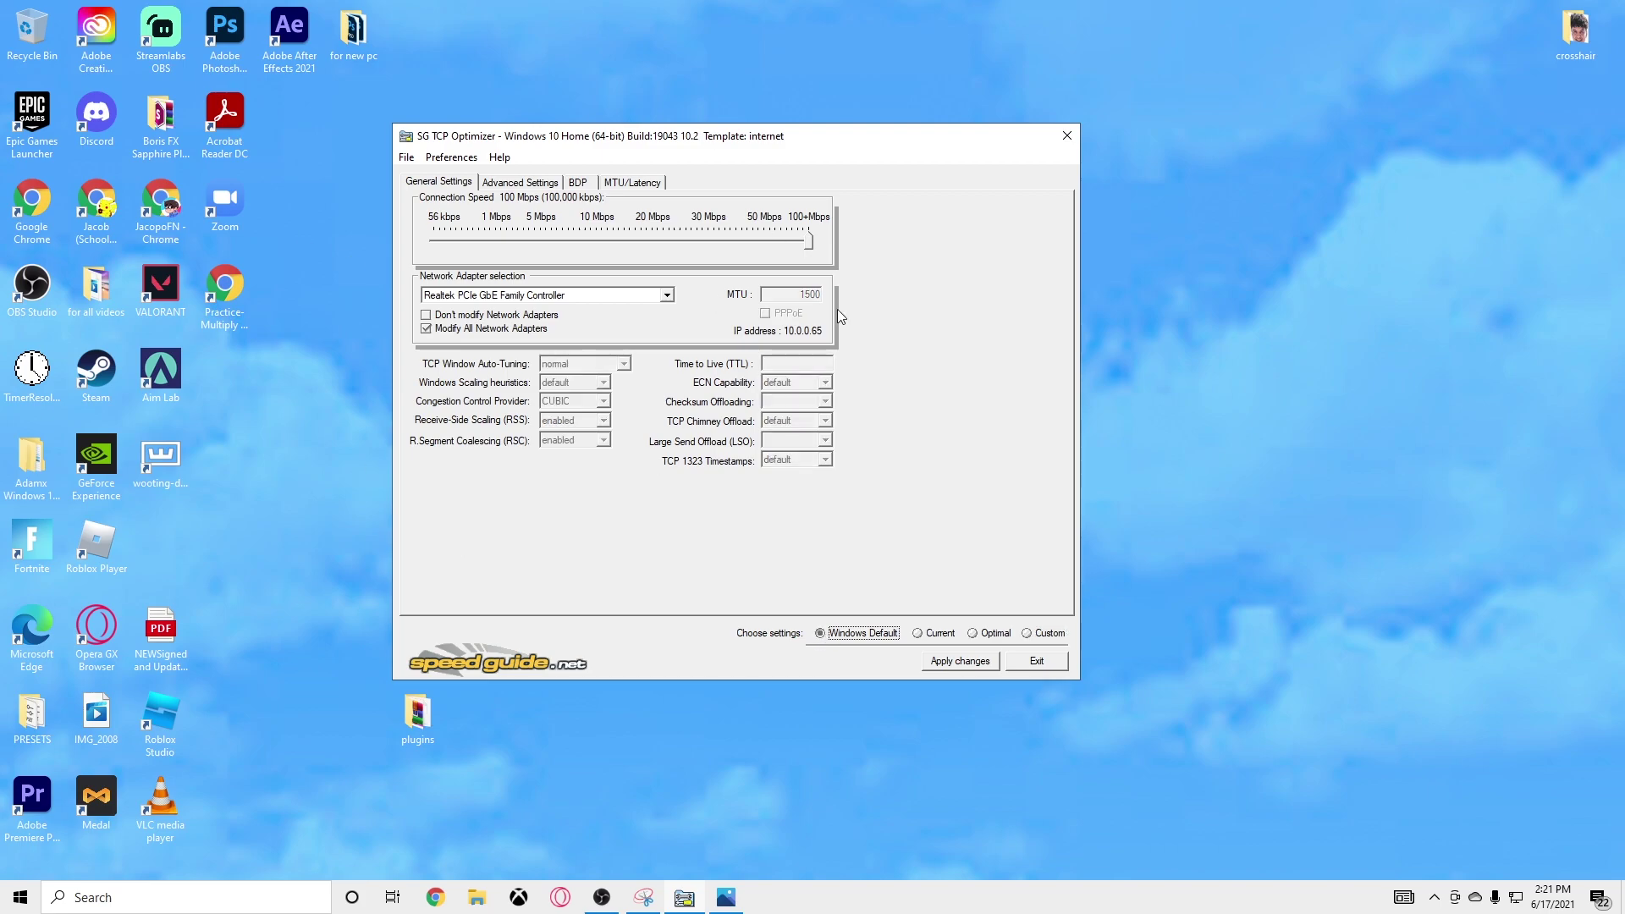
pyautogui.click(971, 632)
pyautogui.click(1027, 633)
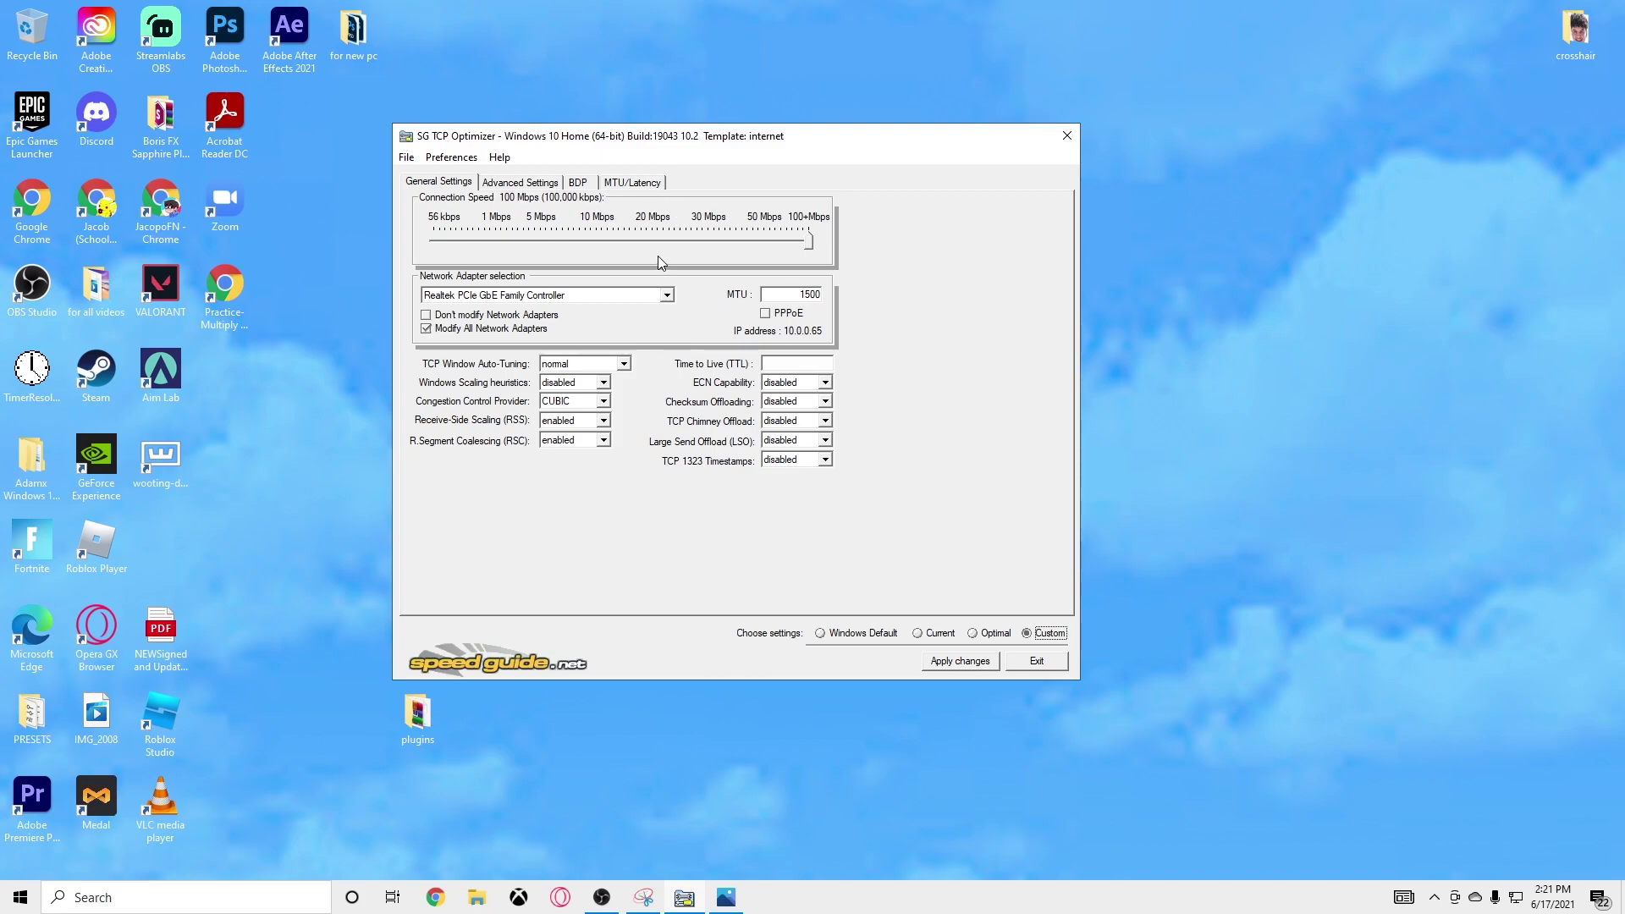
pyautogui.click(807, 243)
pyautogui.click(667, 294)
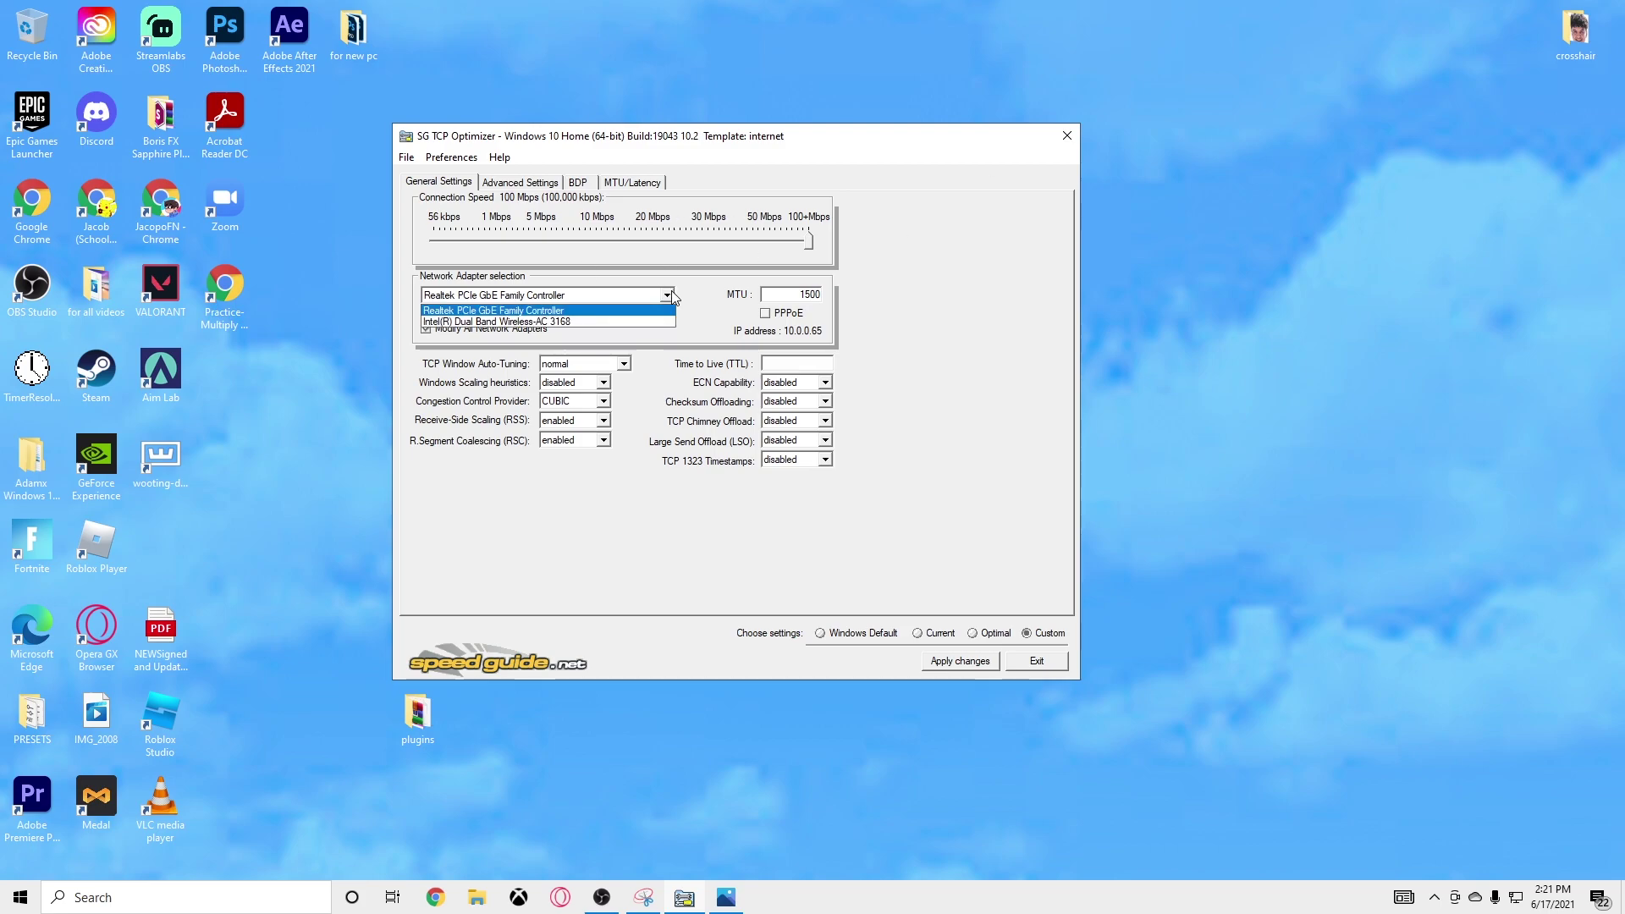
pyautogui.click(606, 312)
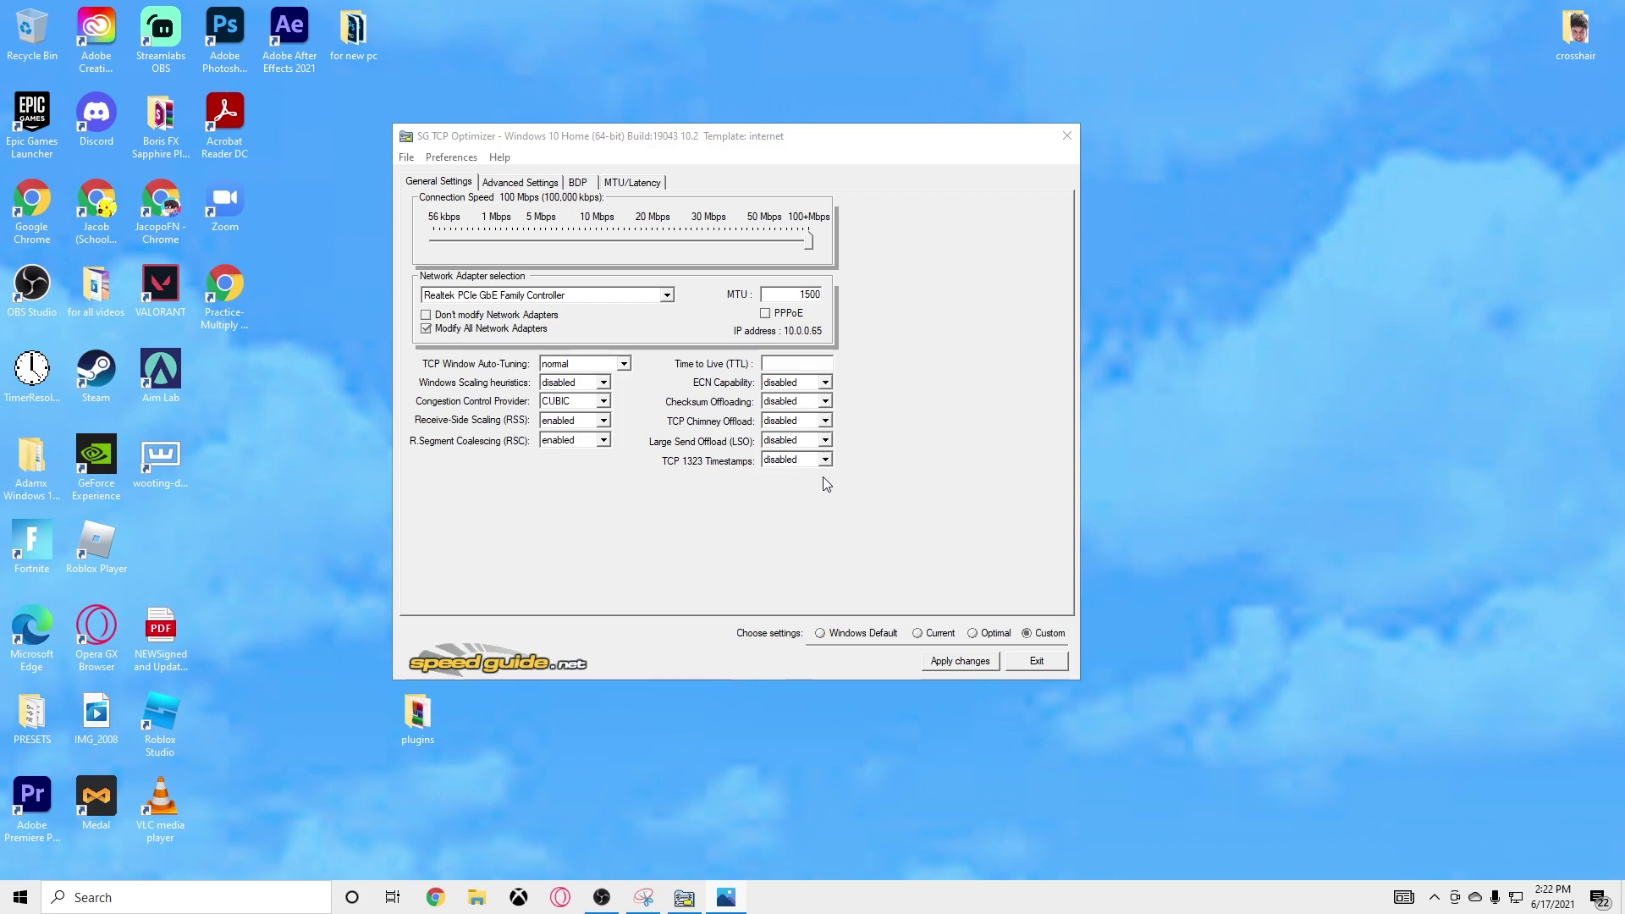
pyautogui.click(798, 369)
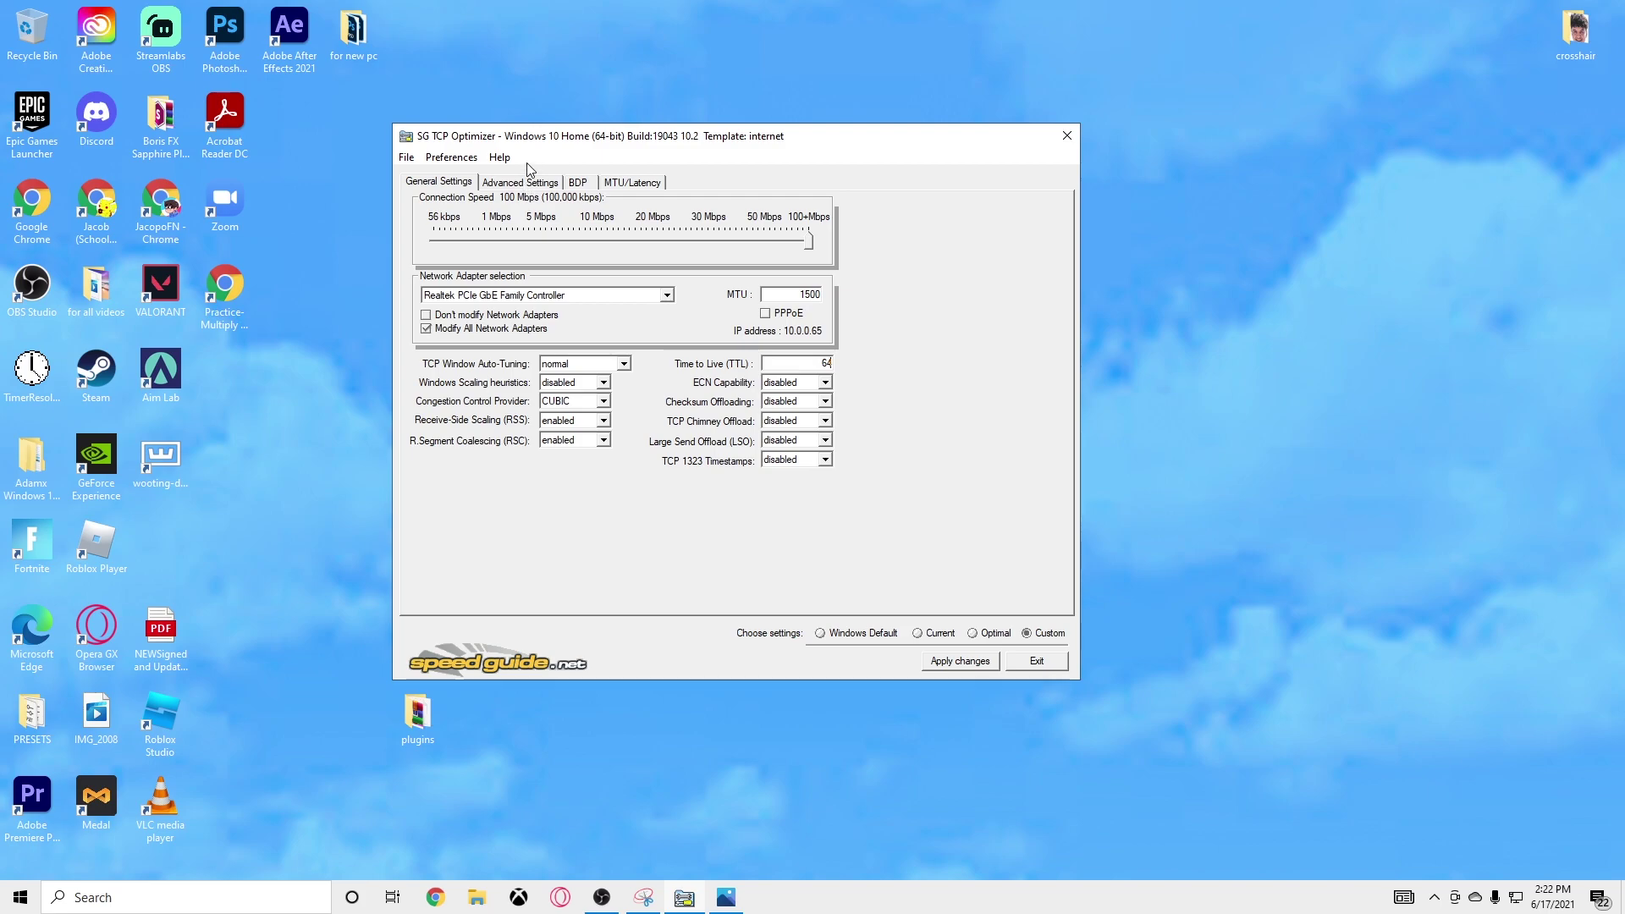
# On Advanced Settings, set the MaxConnections limit to 10.
pyautogui.click(536, 185)
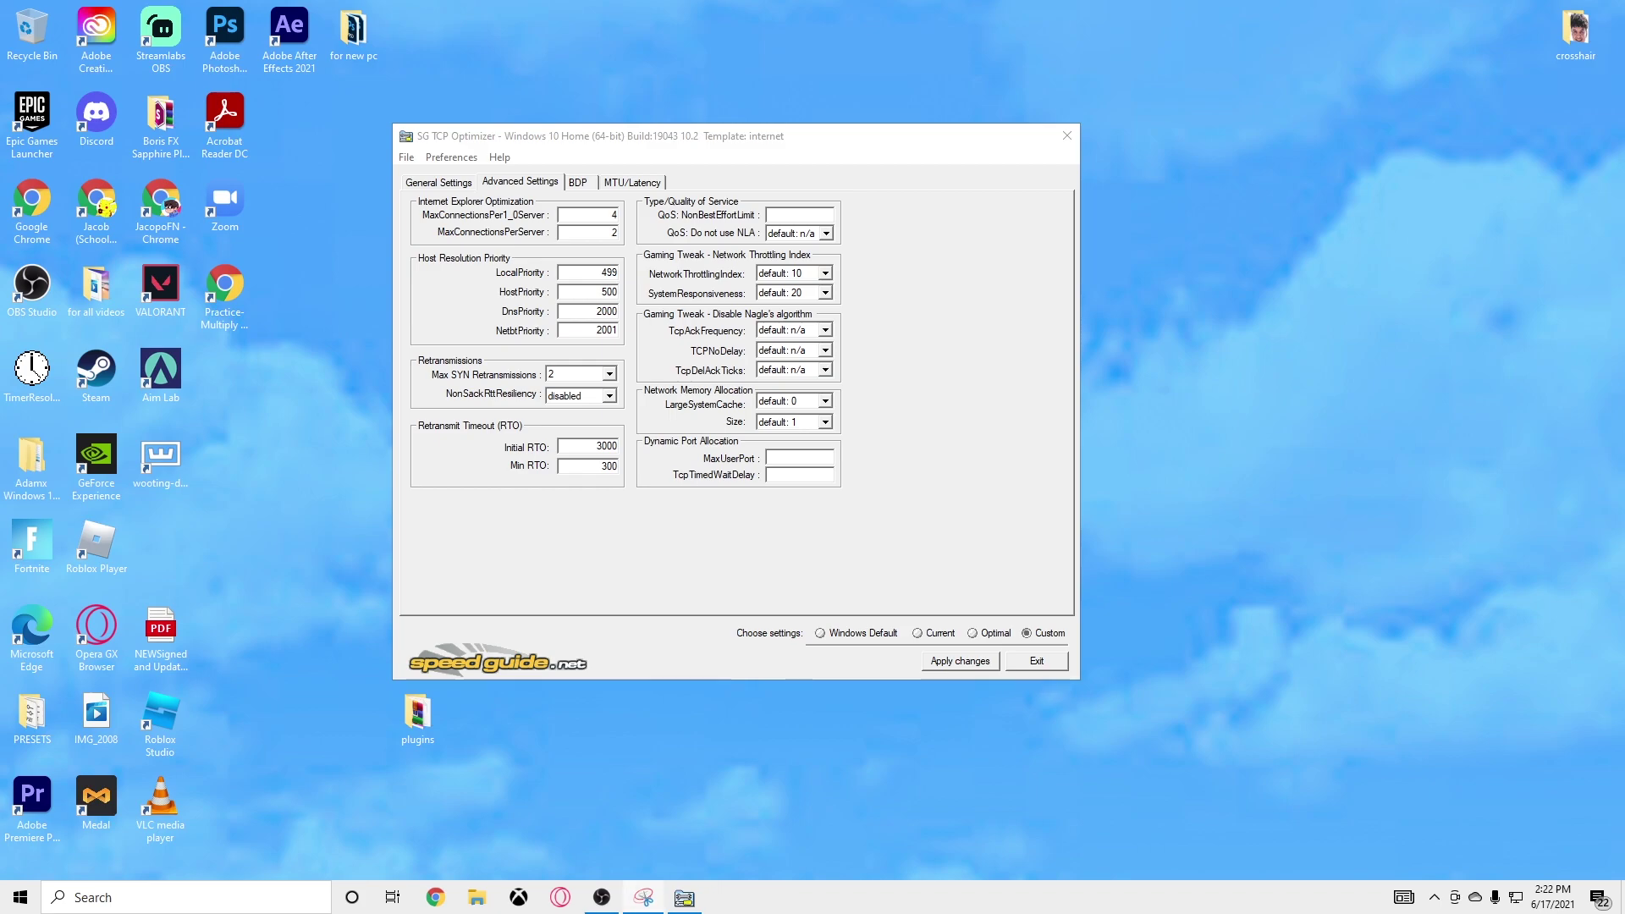
pyautogui.click(642, 214)
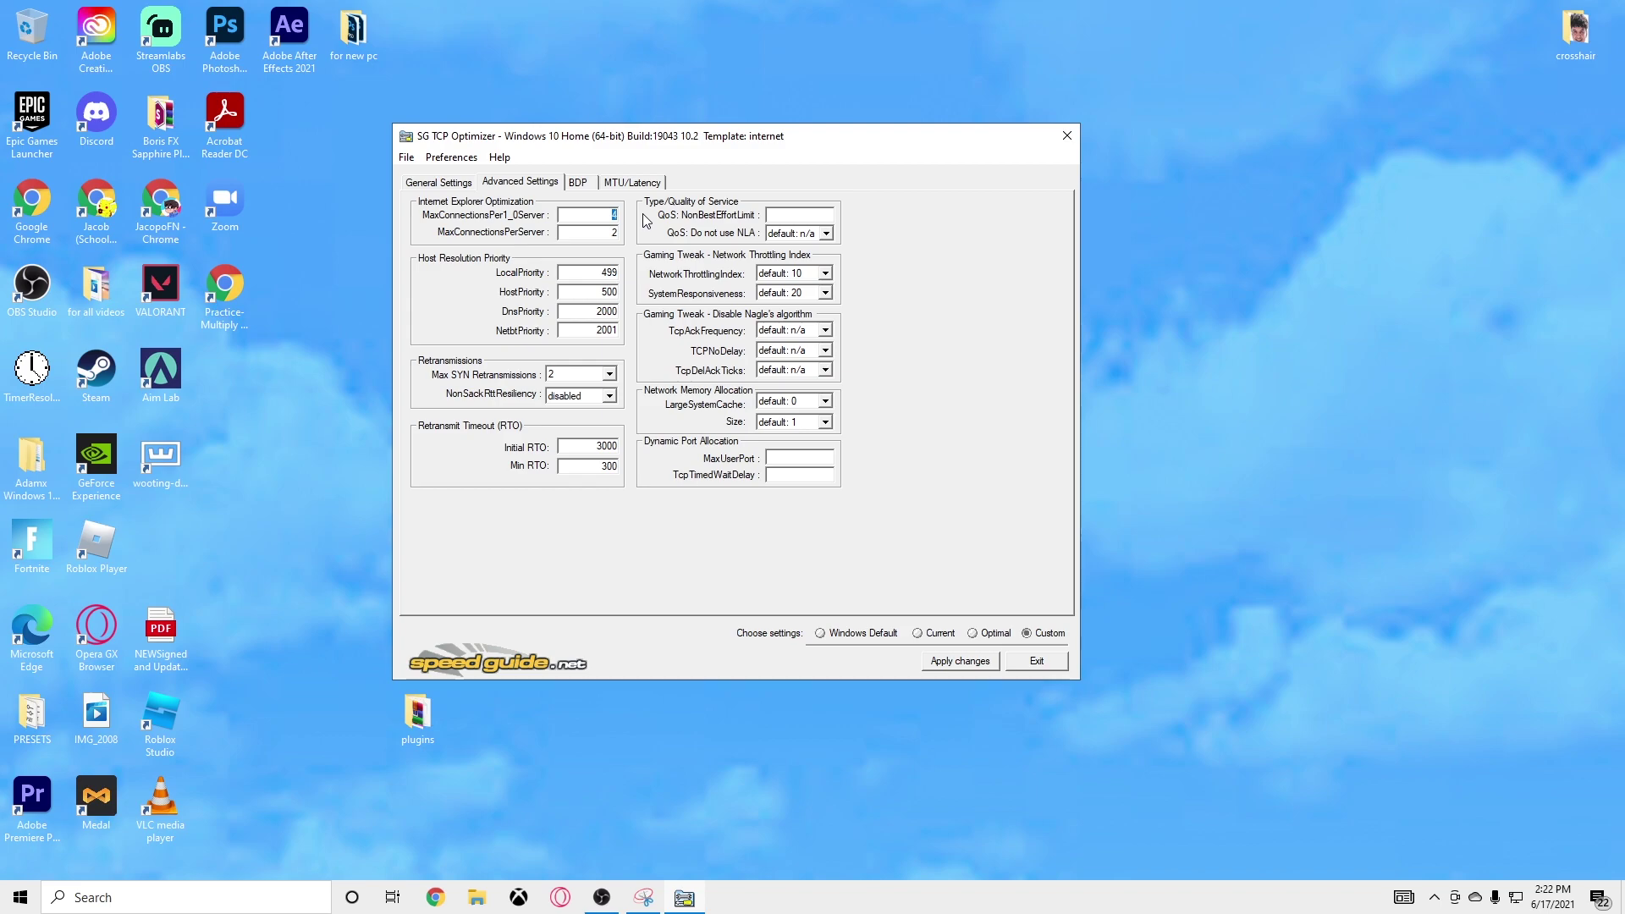
pyautogui.write('10')
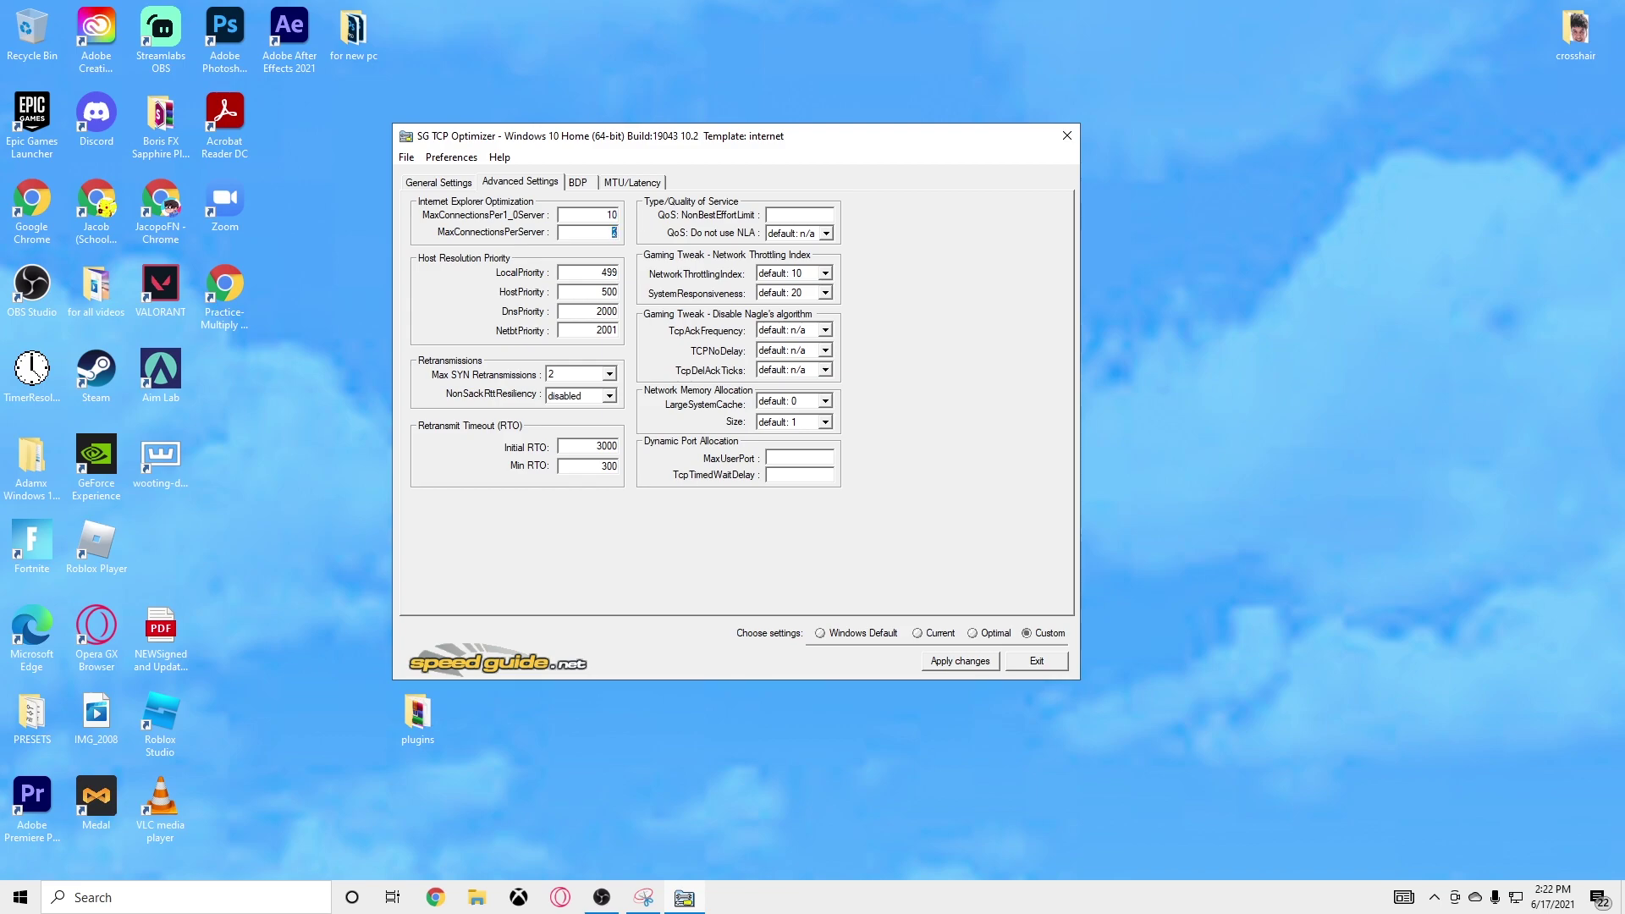
# Set Local, Host, Dns and Netbt priorities to 4, 5, 6, 7 and Initial RTO to 2000.
pyautogui.press('Tab')
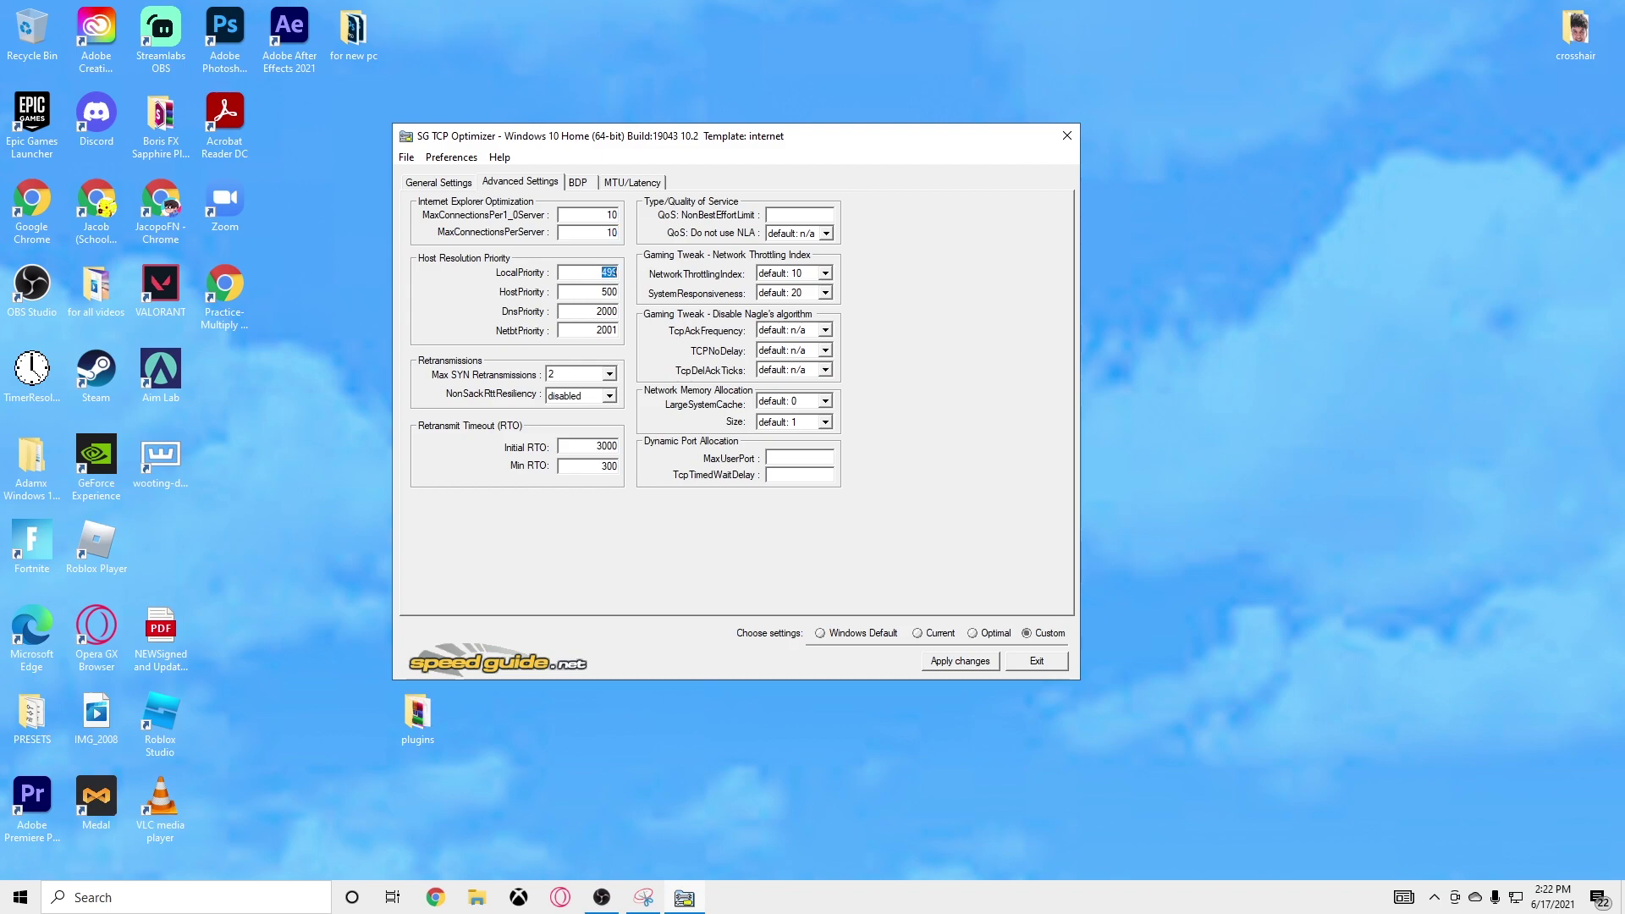
pyautogui.write('4')
pyautogui.press('Tab')
pyautogui.write('5')
pyautogui.press('Tab')
pyautogui.write('6')
pyautogui.press('Tab')
pyautogui.write('7')
pyautogui.doubleClick(582, 443)
pyautogui.write('20')
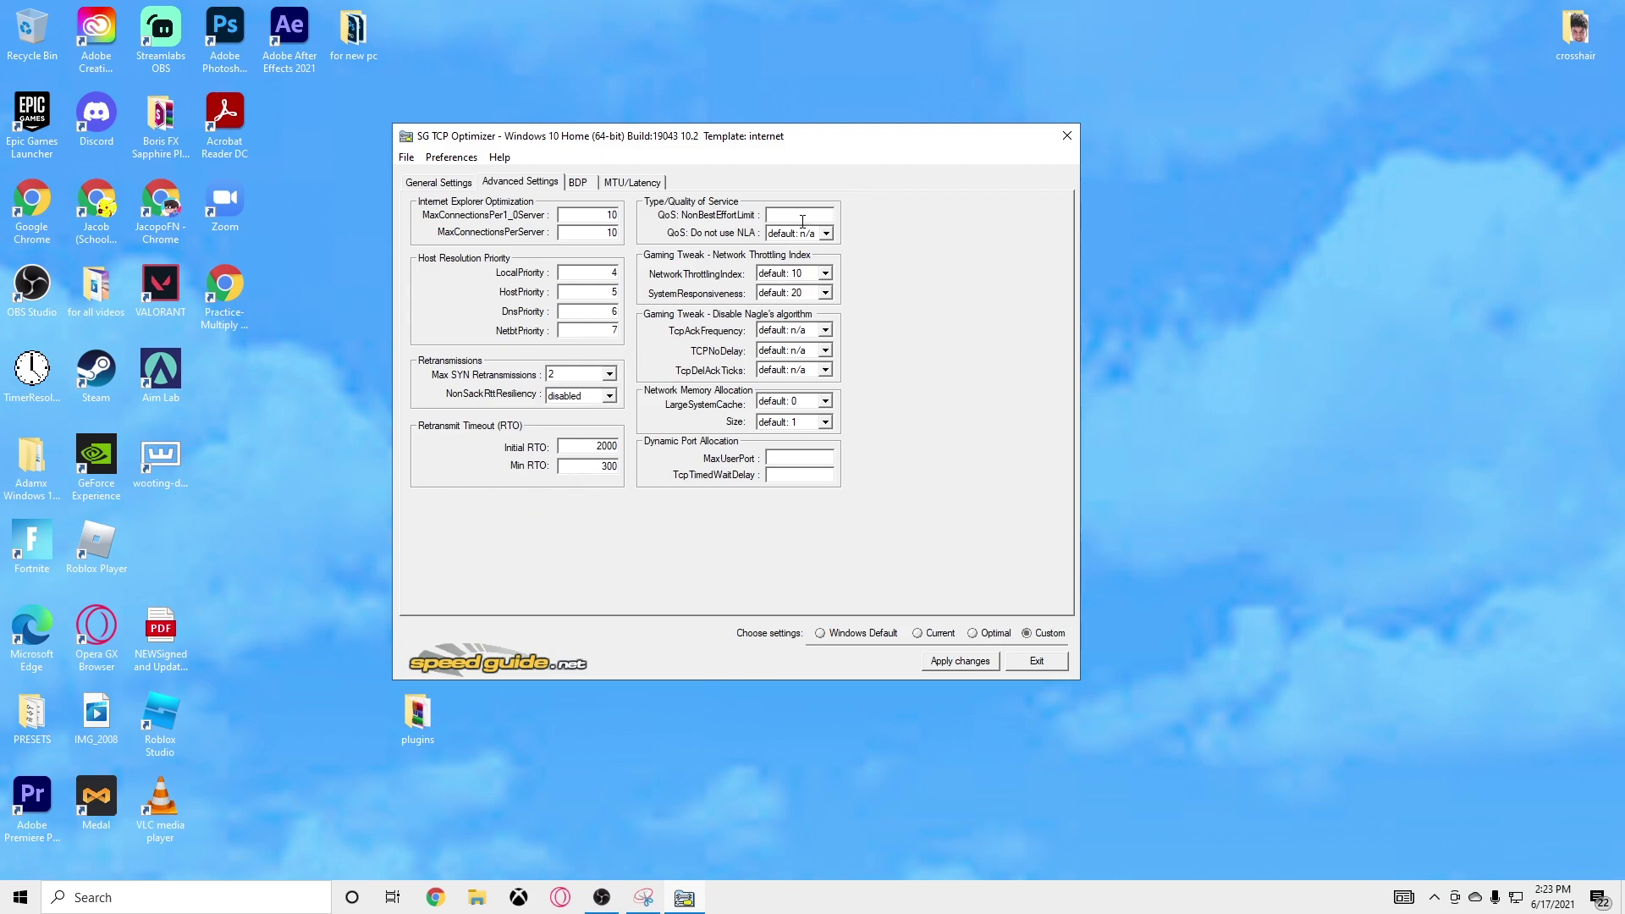
# Set NonBestEffortLimit to 0, Do not use NLA to optimal: 1, and disable network throttling.
pyautogui.click(829, 216)
pyautogui.write('0')
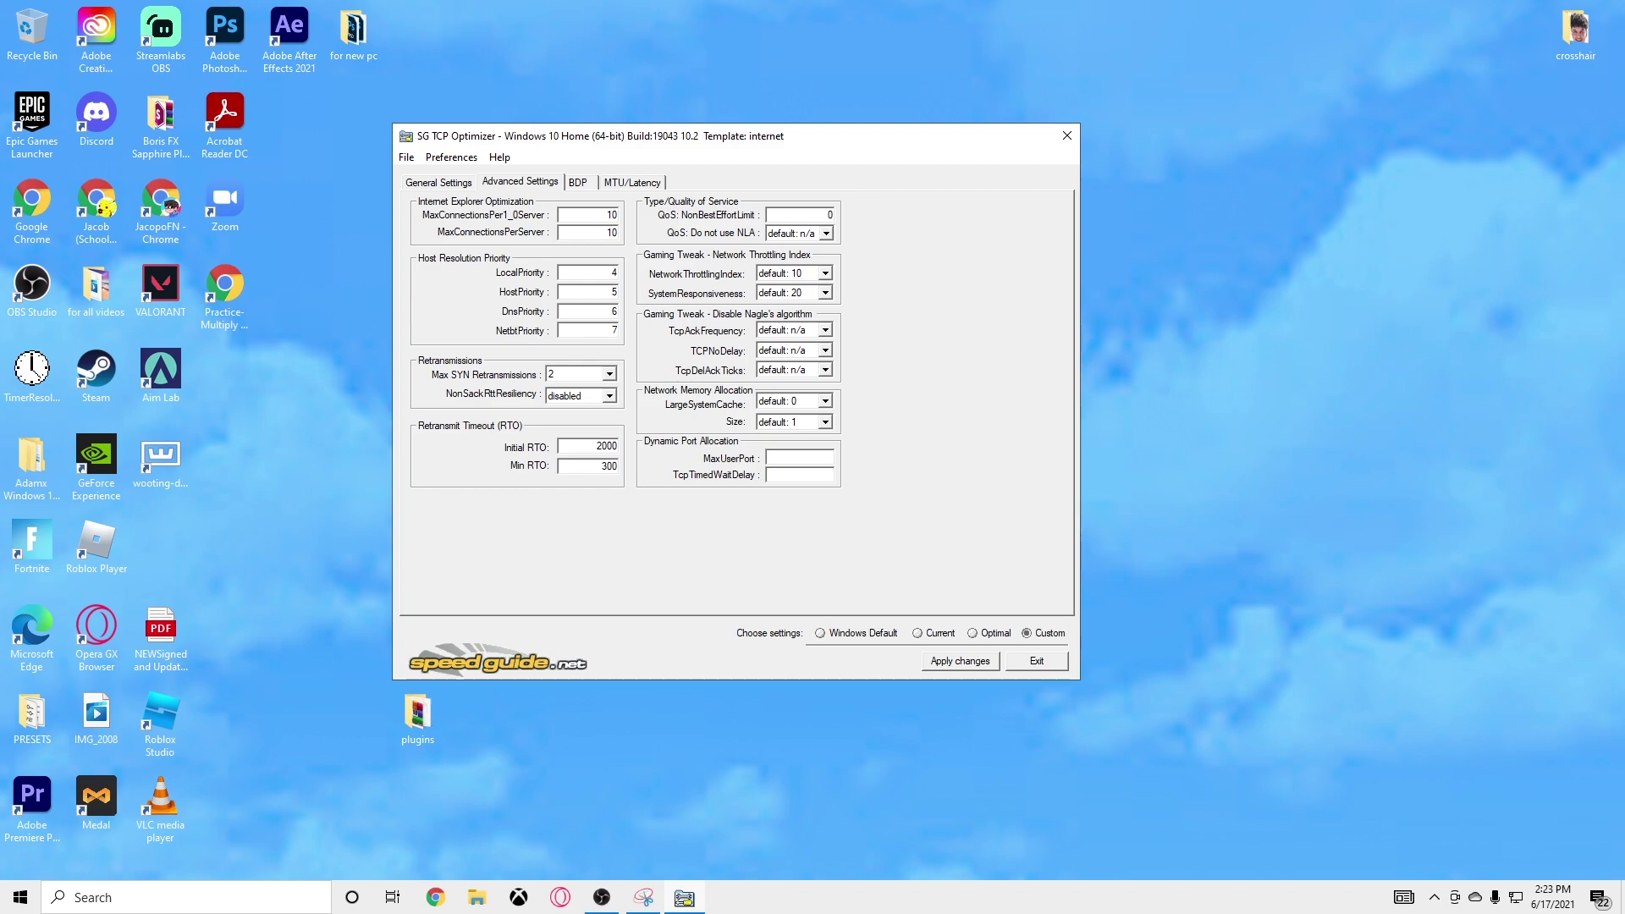
pyautogui.click(827, 235)
pyautogui.click(819, 259)
pyautogui.click(826, 274)
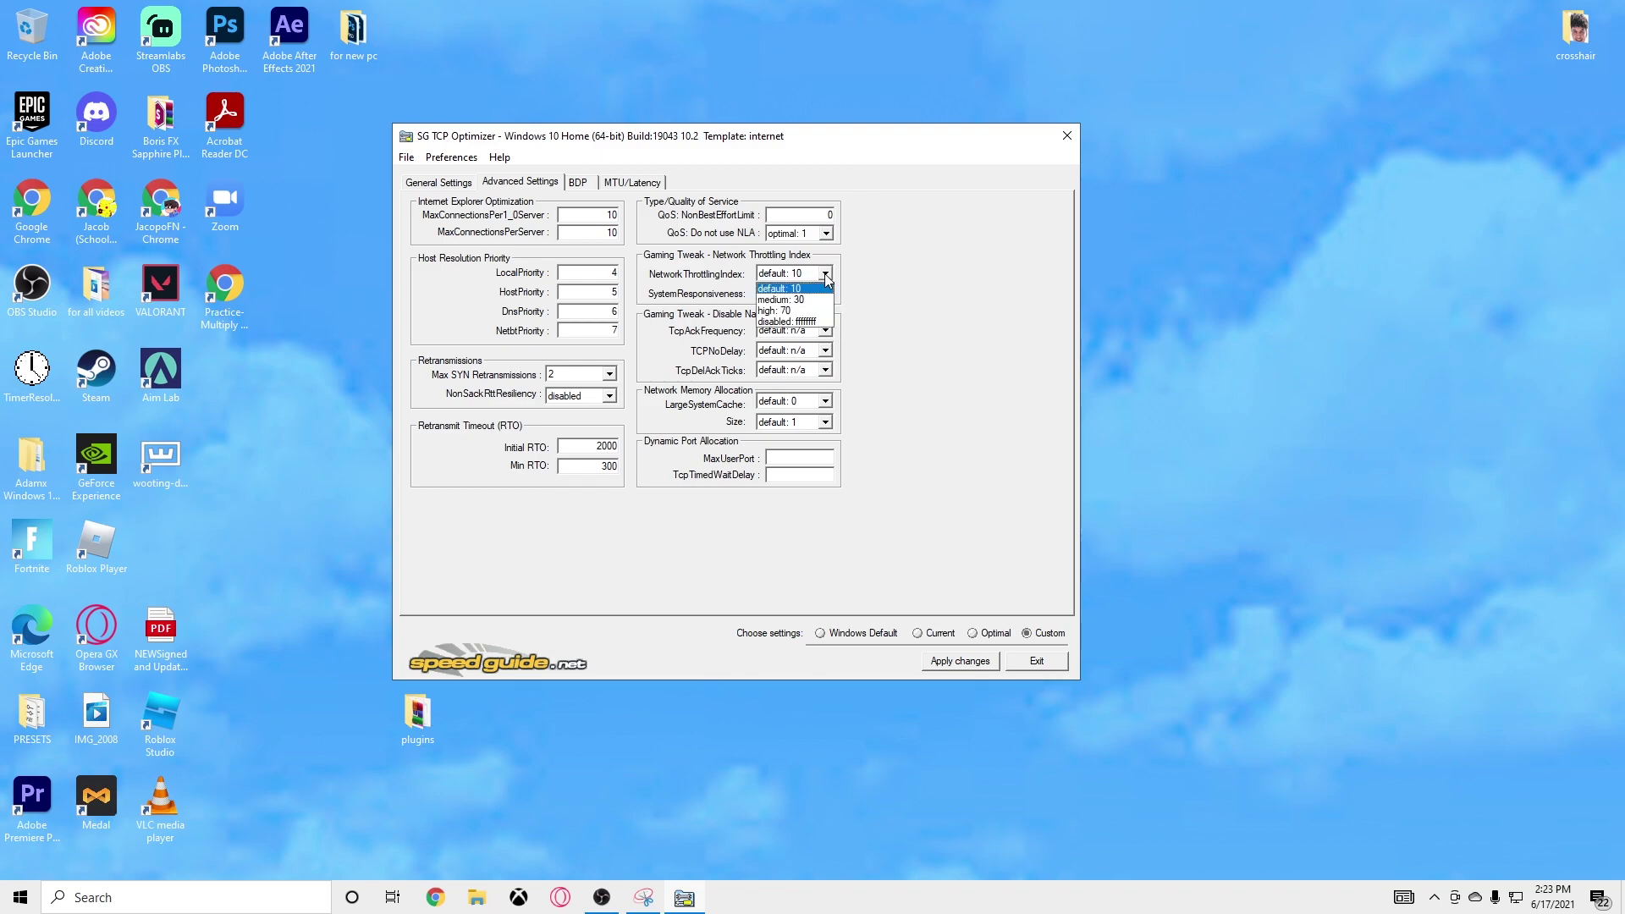
pyautogui.click(811, 326)
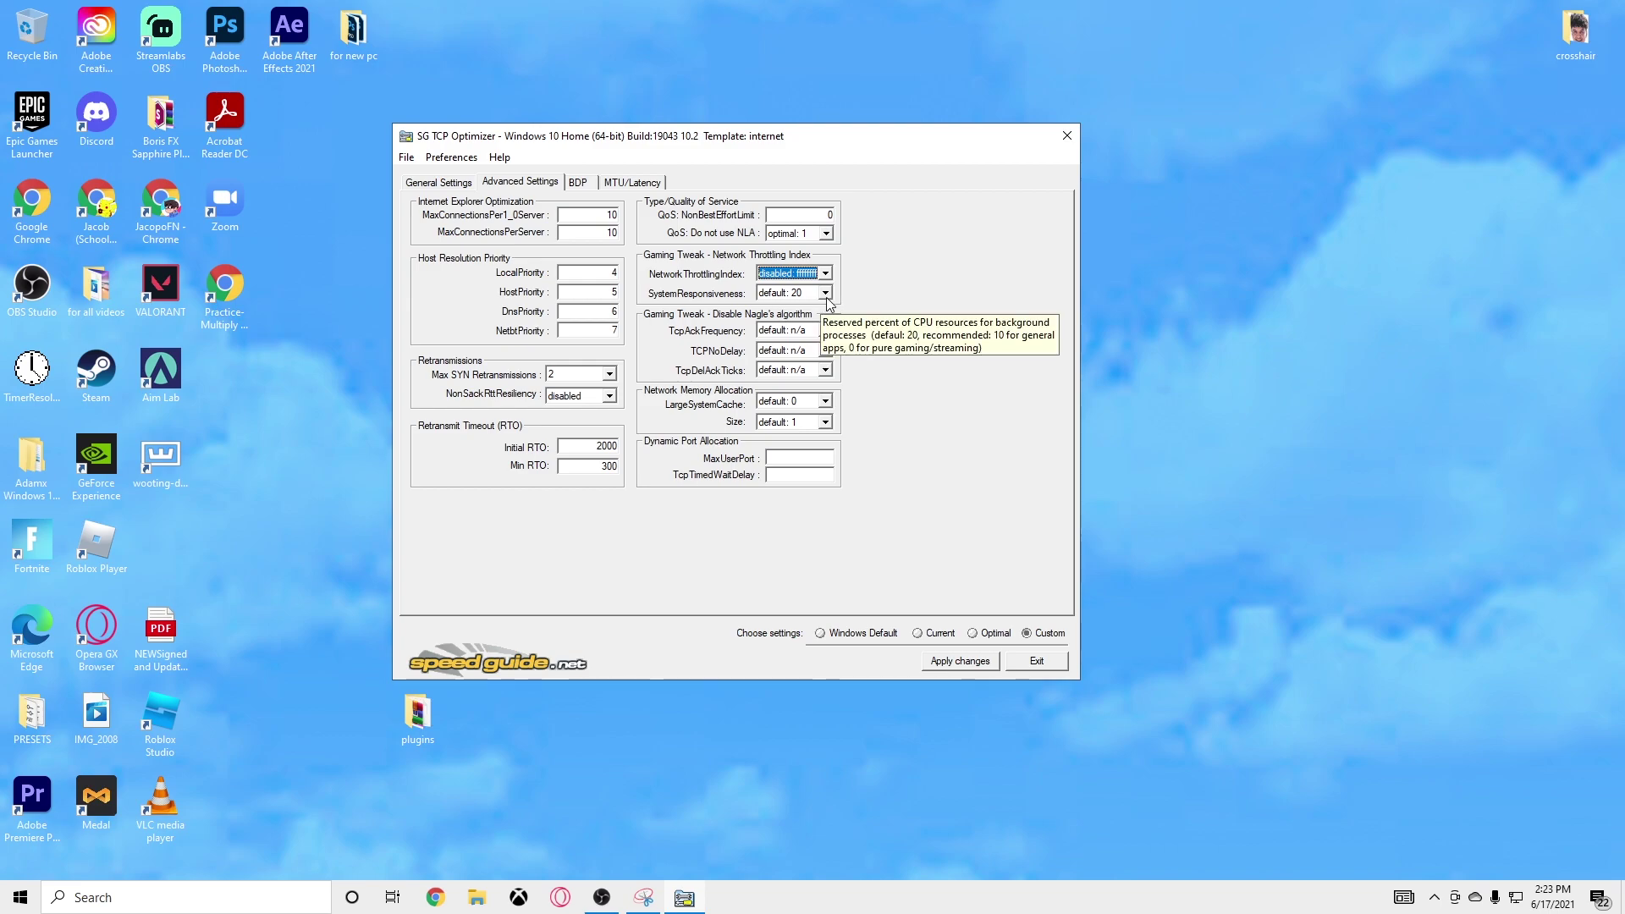
# Keep SystemResponsiveness at 20, set TcpAckFrequency 1, TCPNoDelay 1, TcpDelAckTicks 0, and review changes.
pyautogui.click(824, 294)
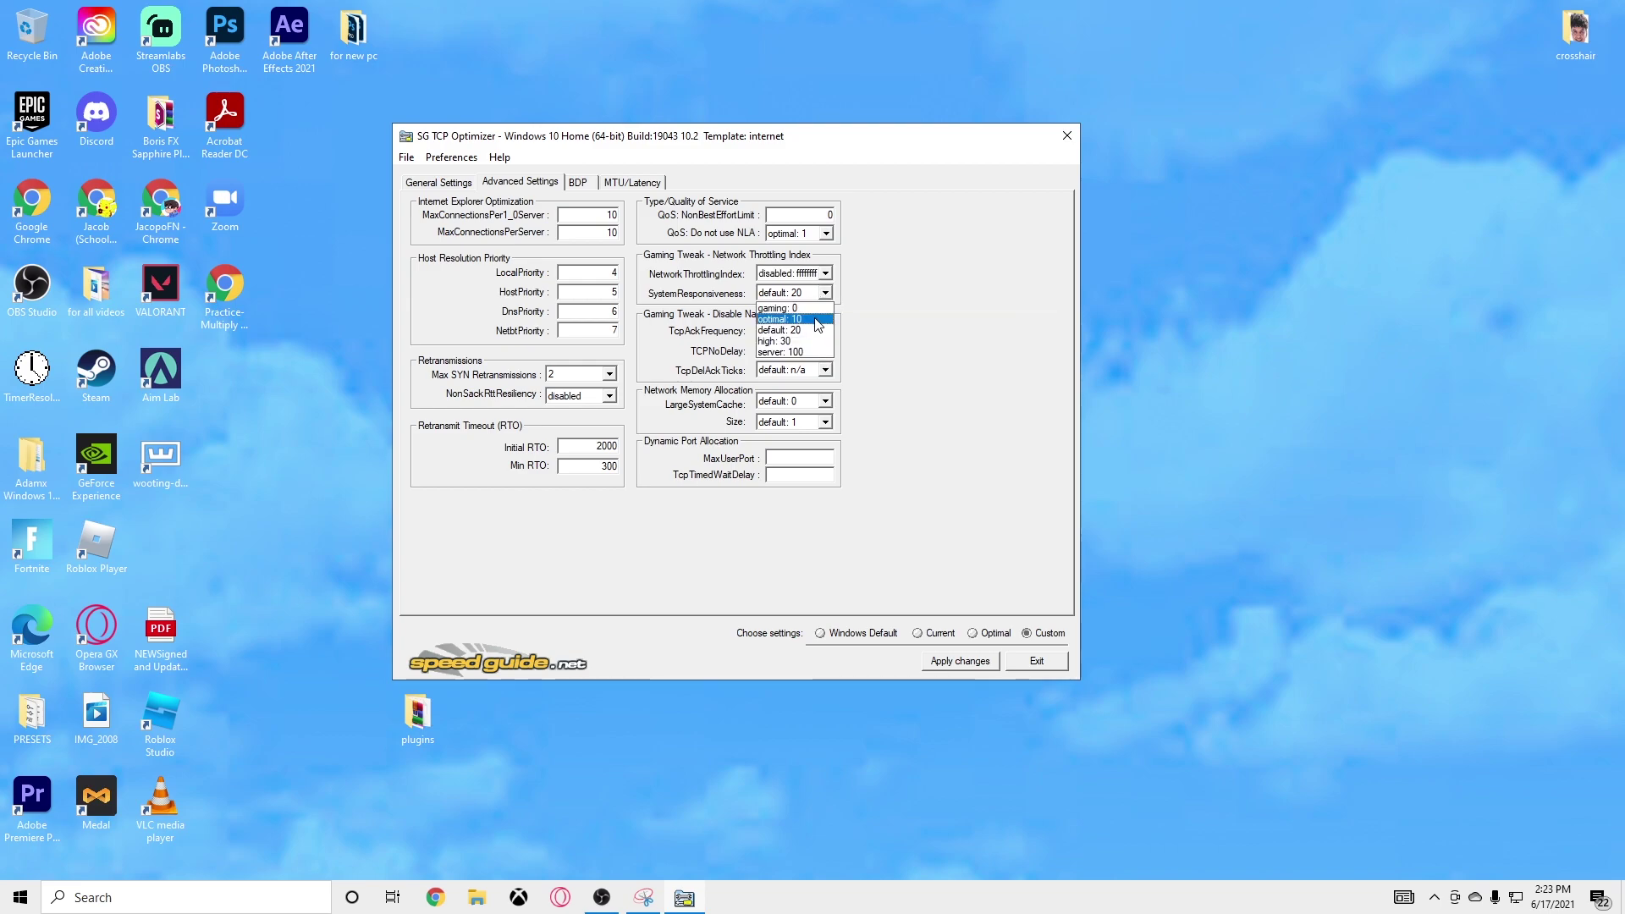
pyautogui.click(804, 330)
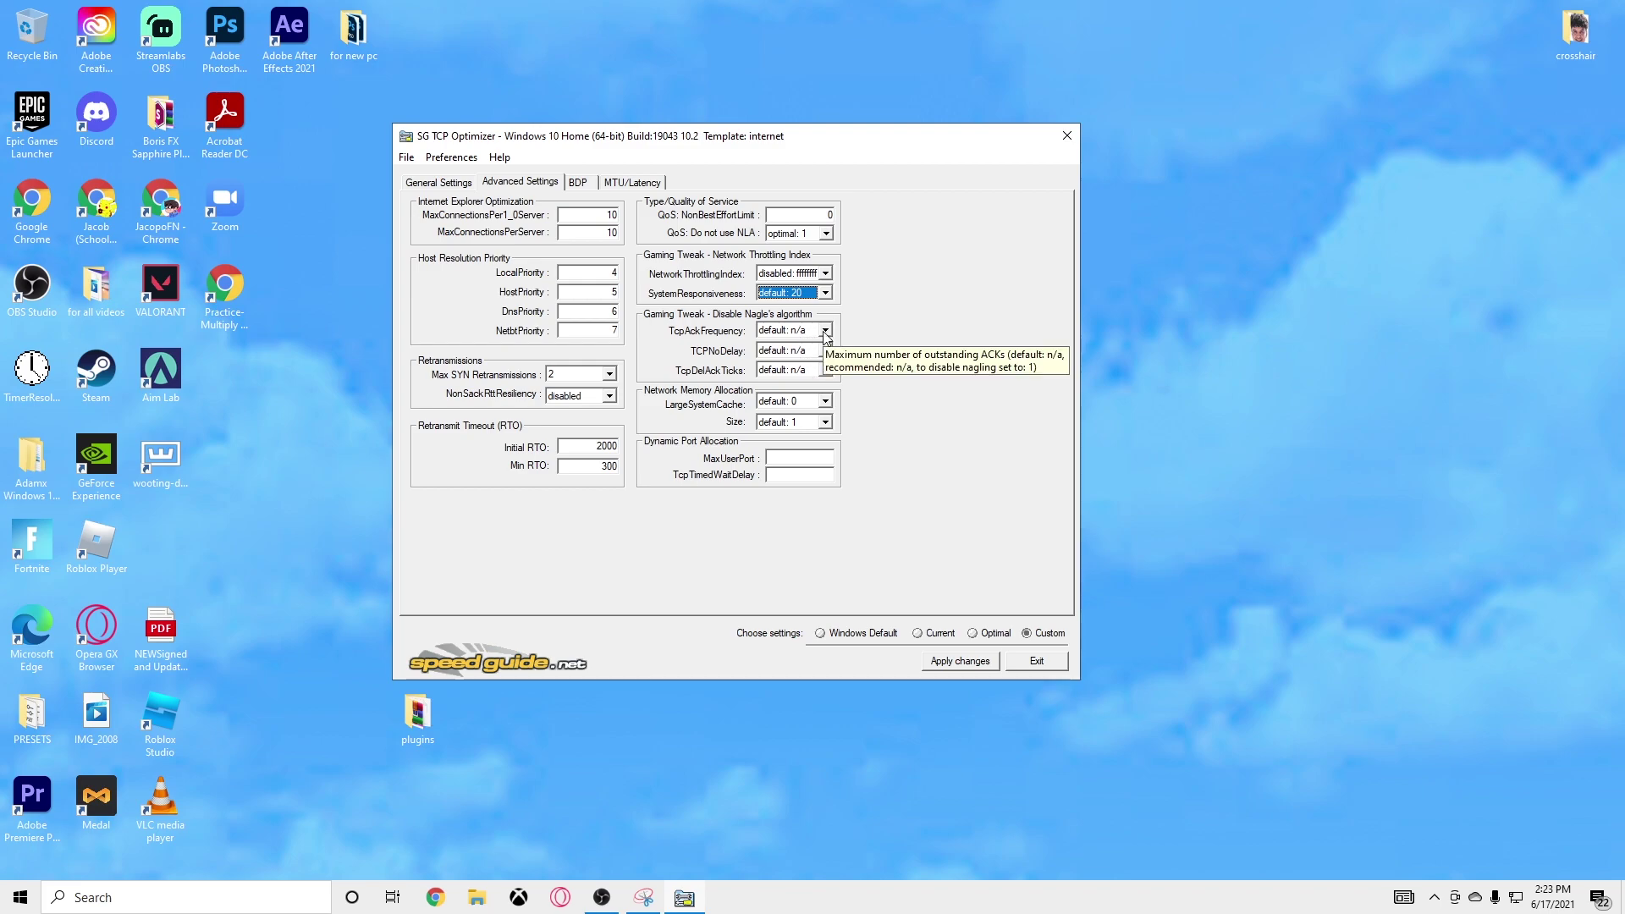
pyautogui.click(825, 331)
pyautogui.click(821, 354)
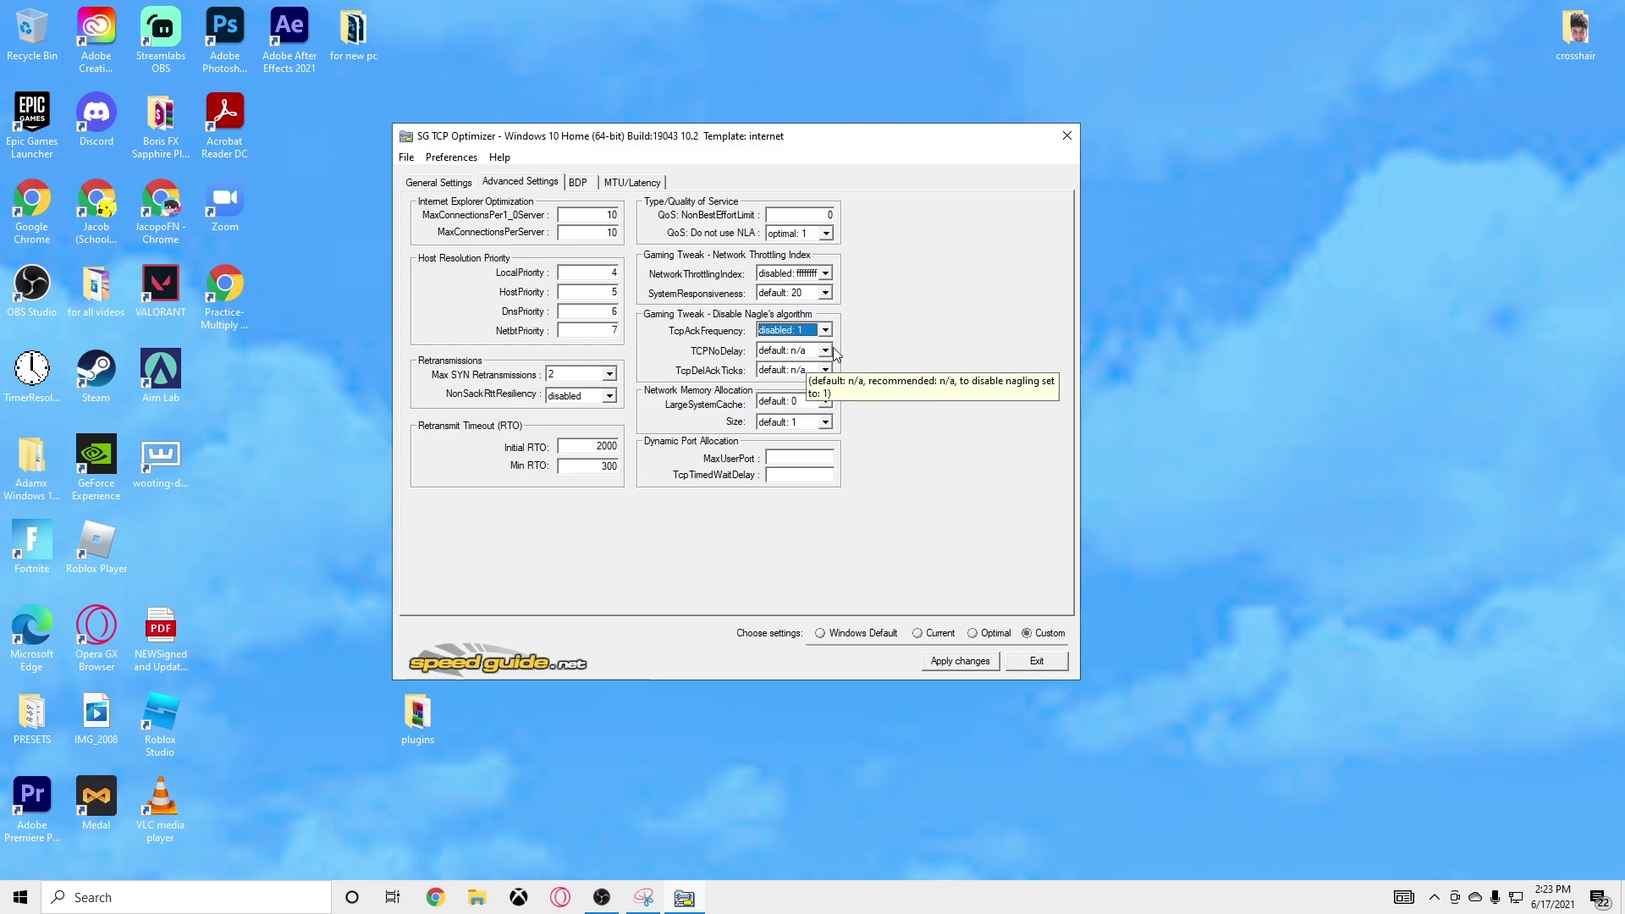
pyautogui.click(826, 350)
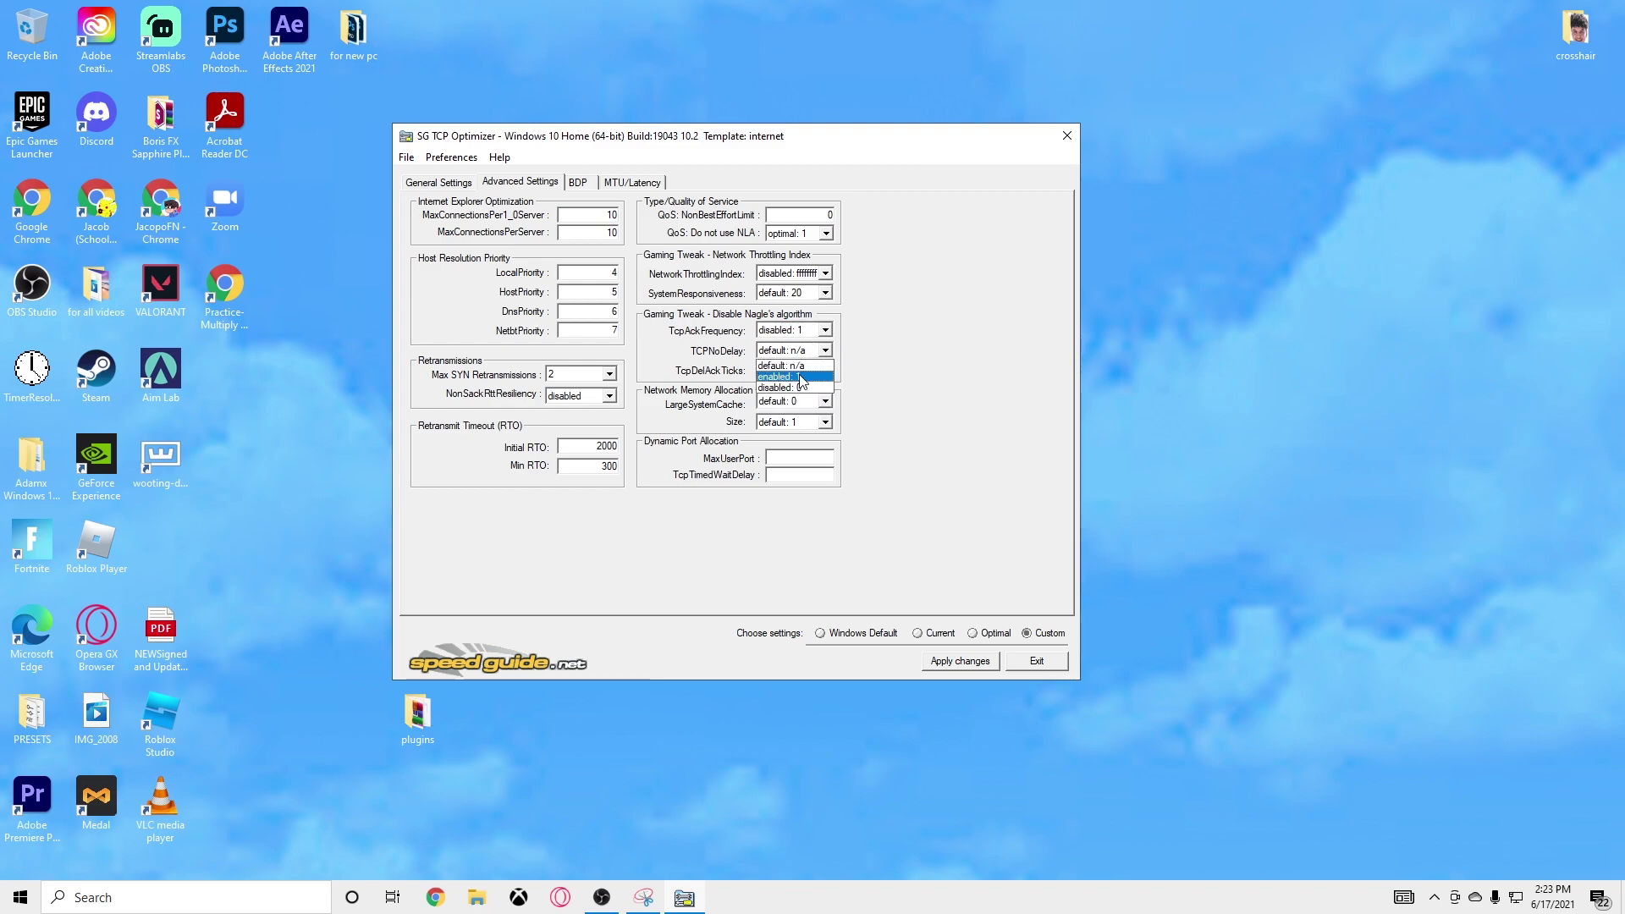
pyautogui.click(800, 377)
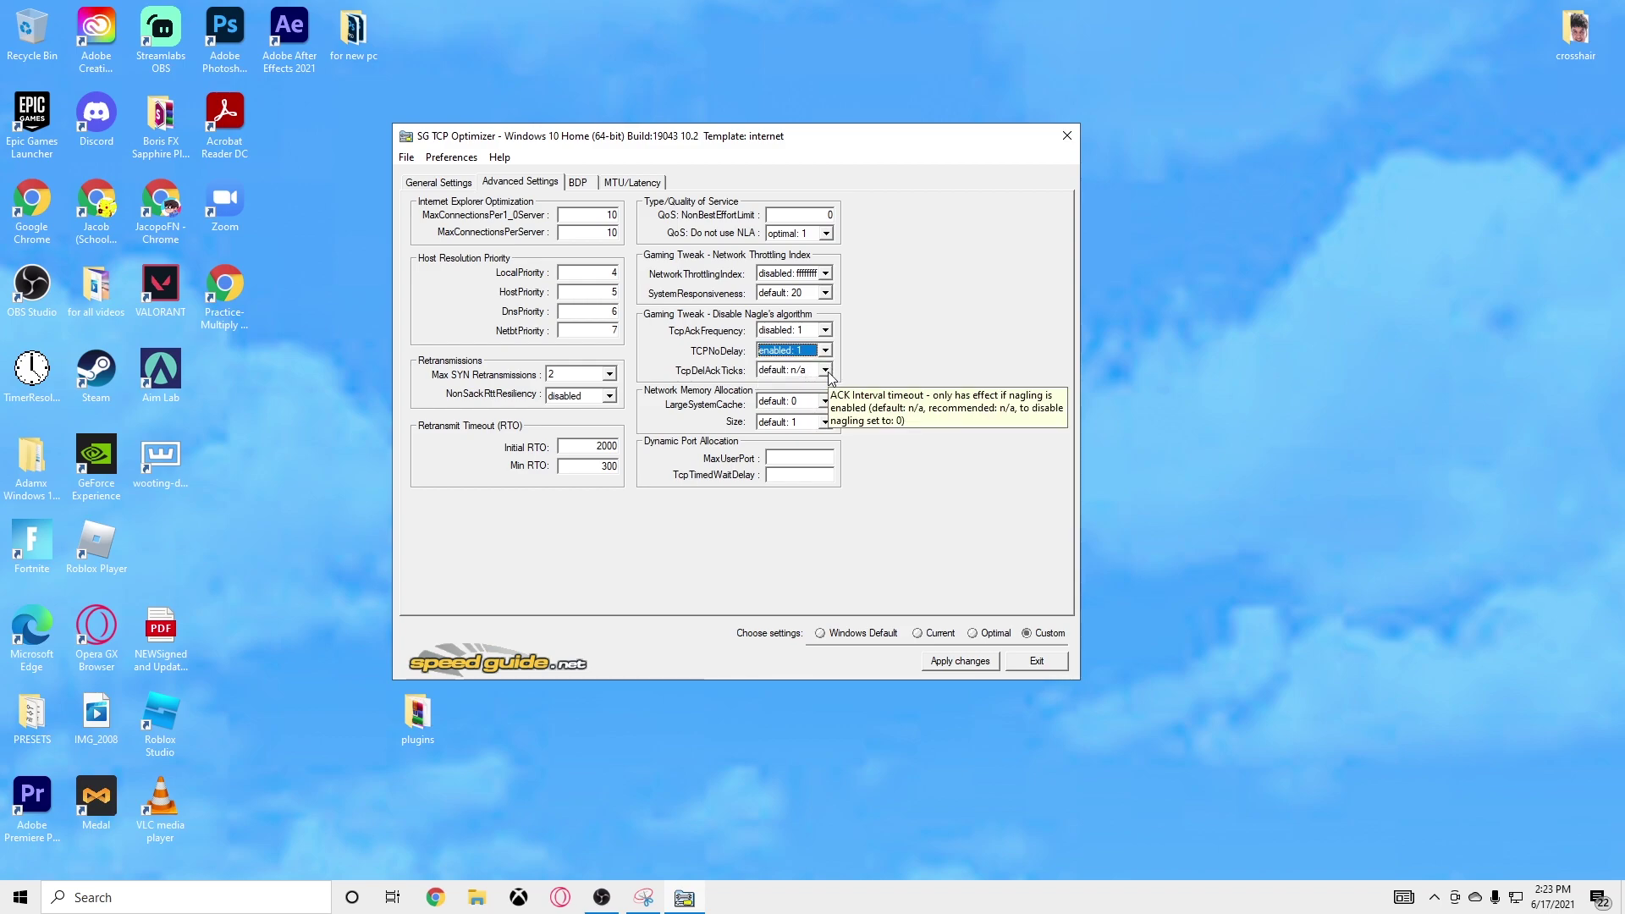
pyautogui.click(825, 370)
pyautogui.click(800, 401)
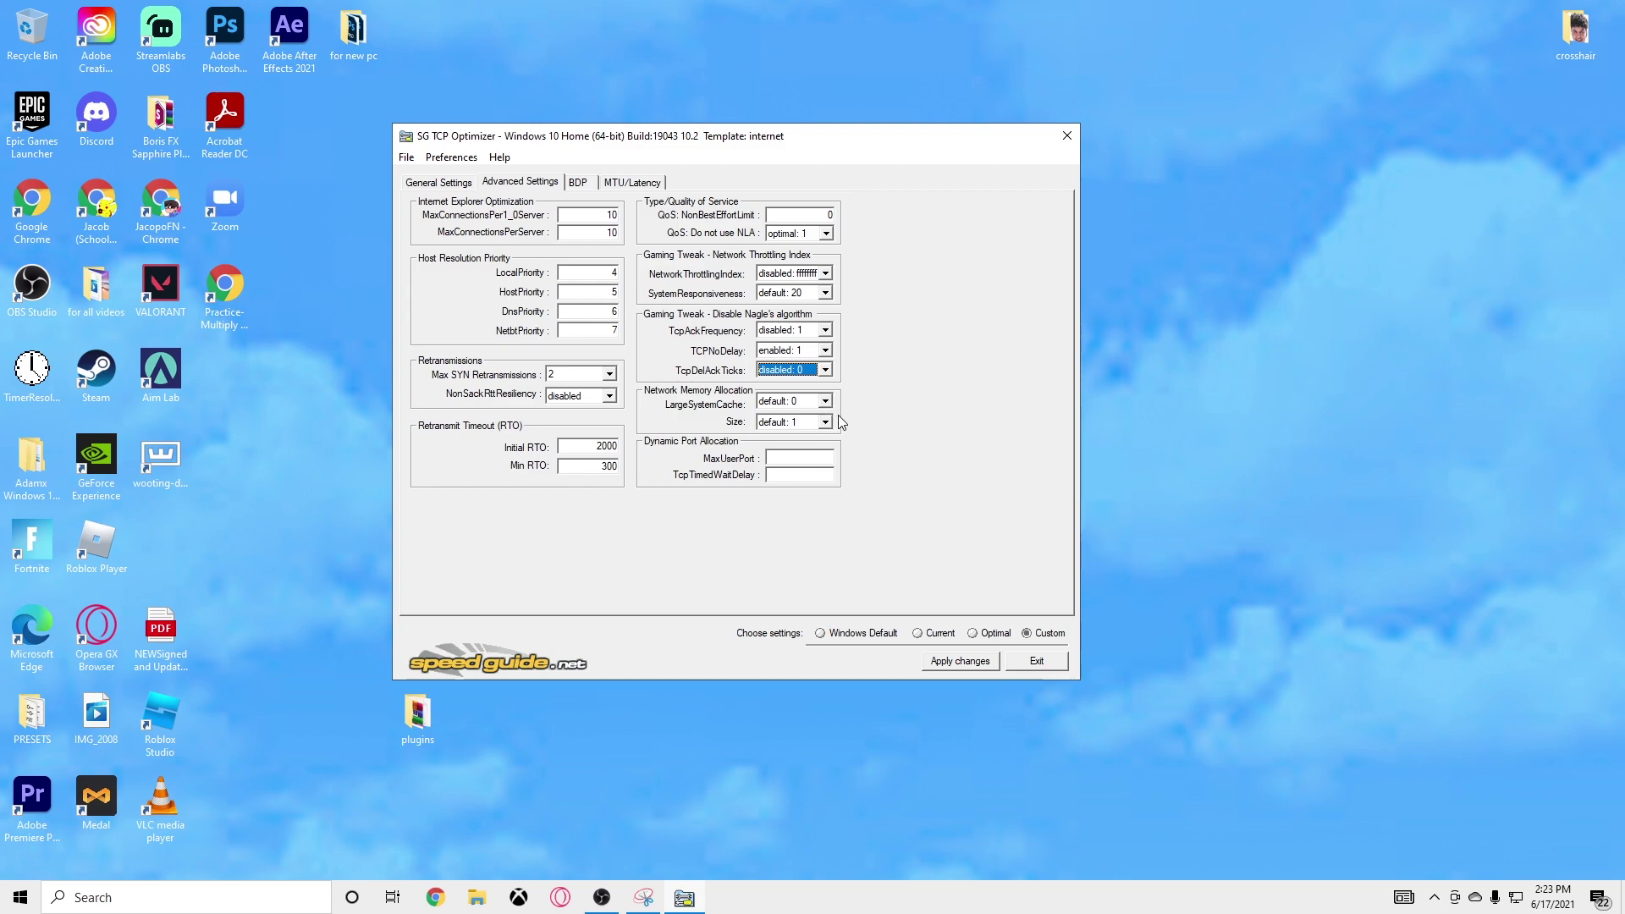
pyautogui.moveTo(805, 412)
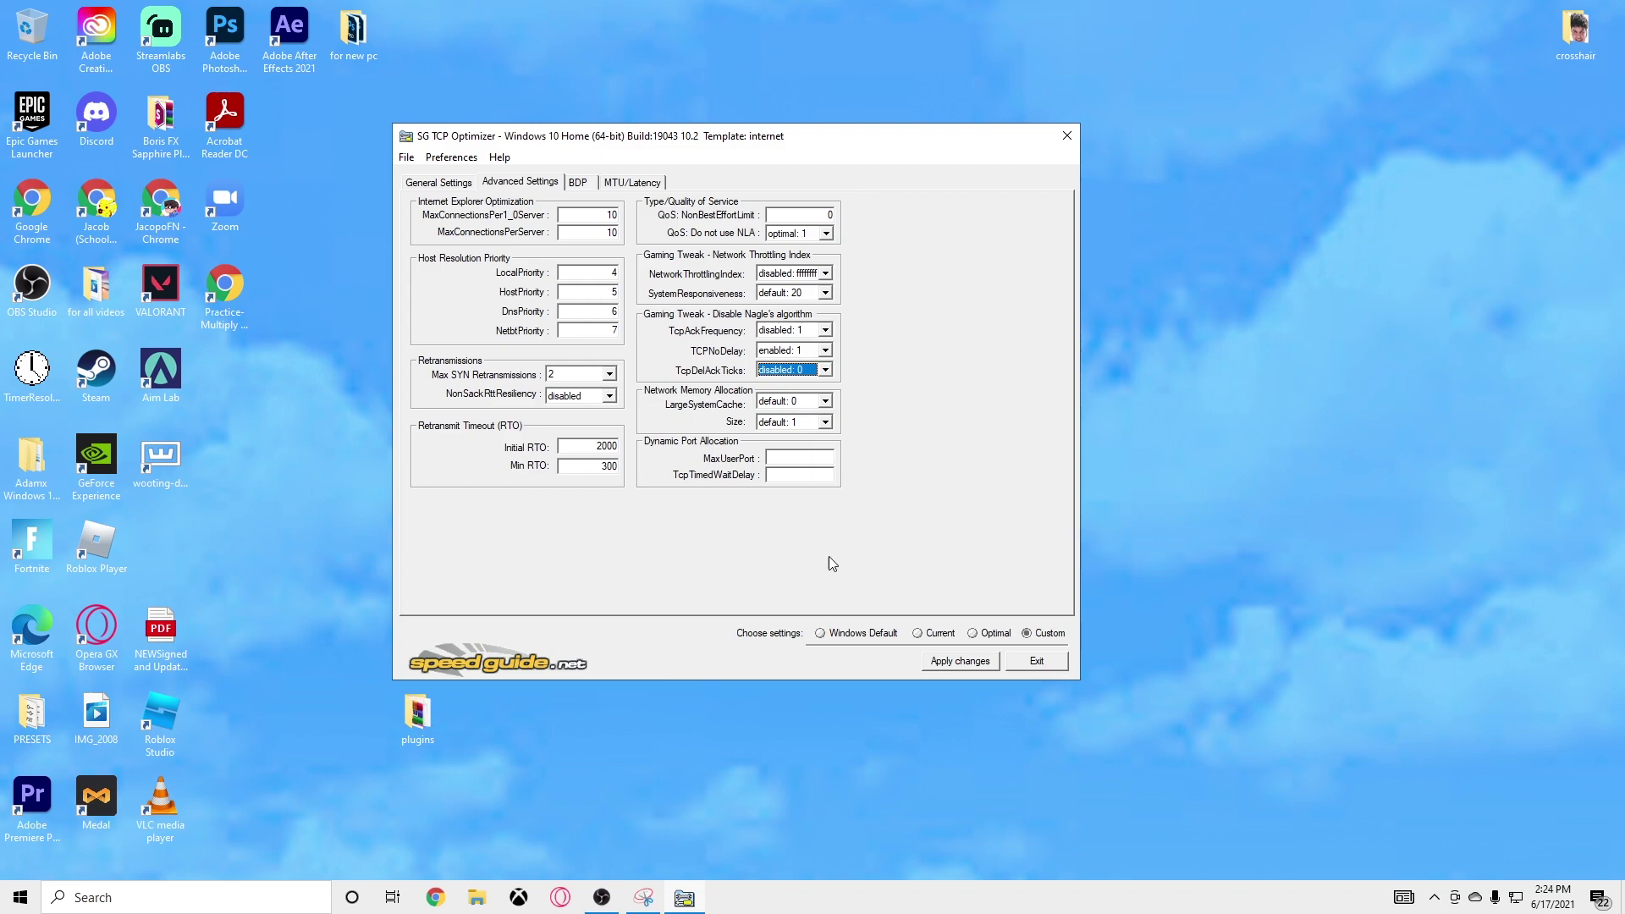
pyautogui.click(931, 663)
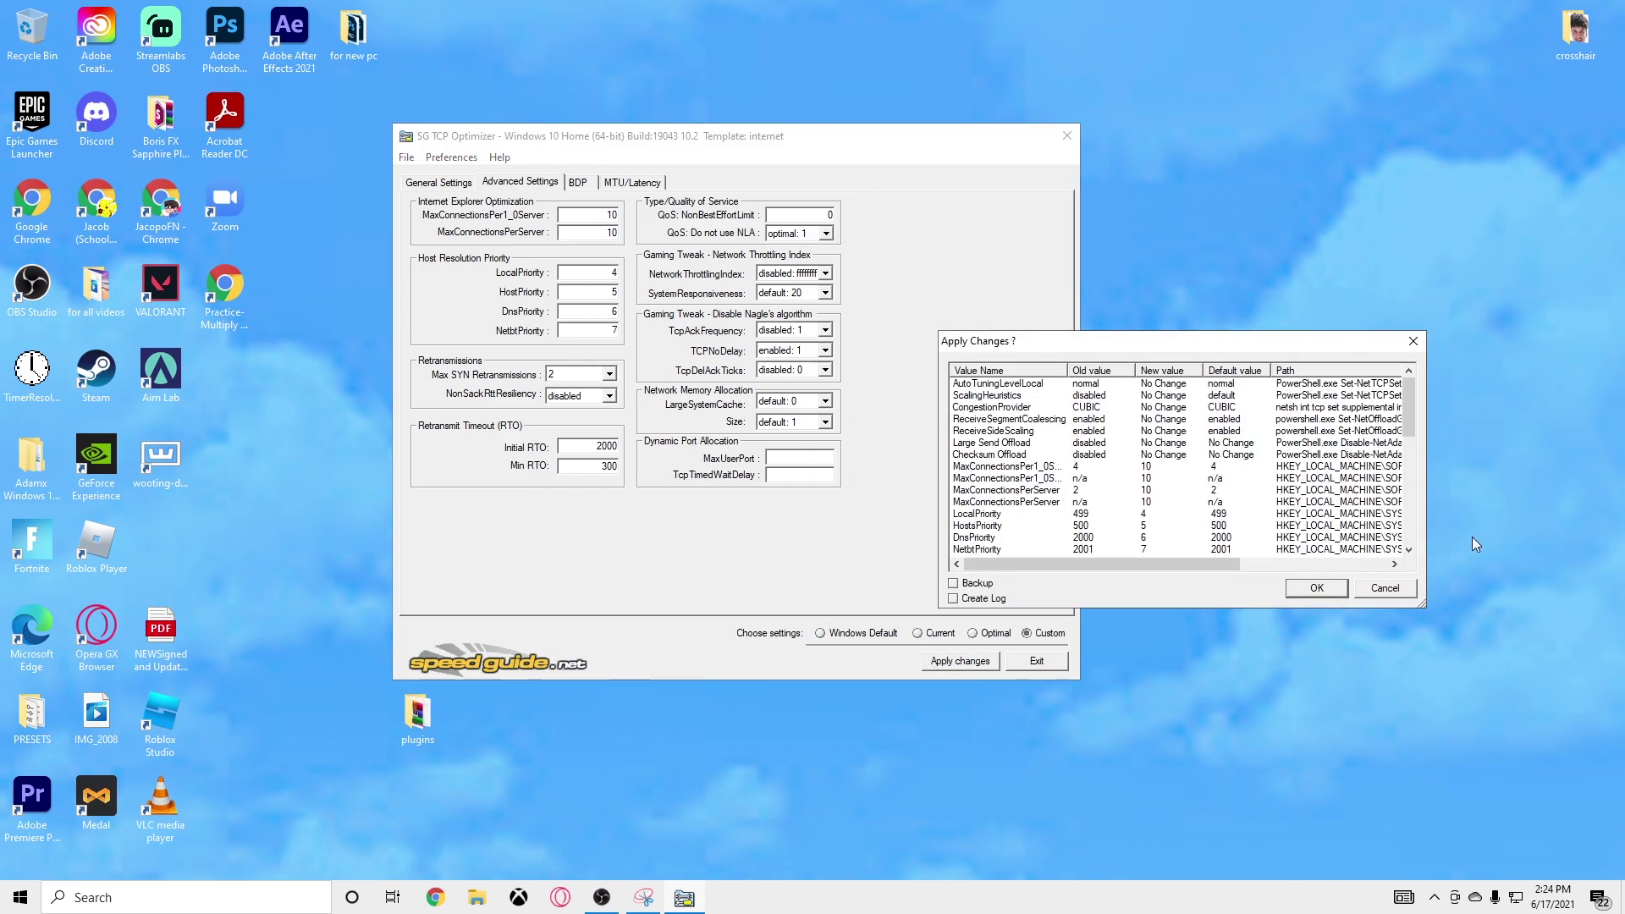
# Confirm the custom settings in the Apply Changes dialog and exit TCP Optimizer.
pyautogui.click(1316, 590)
pyautogui.click(1388, 591)
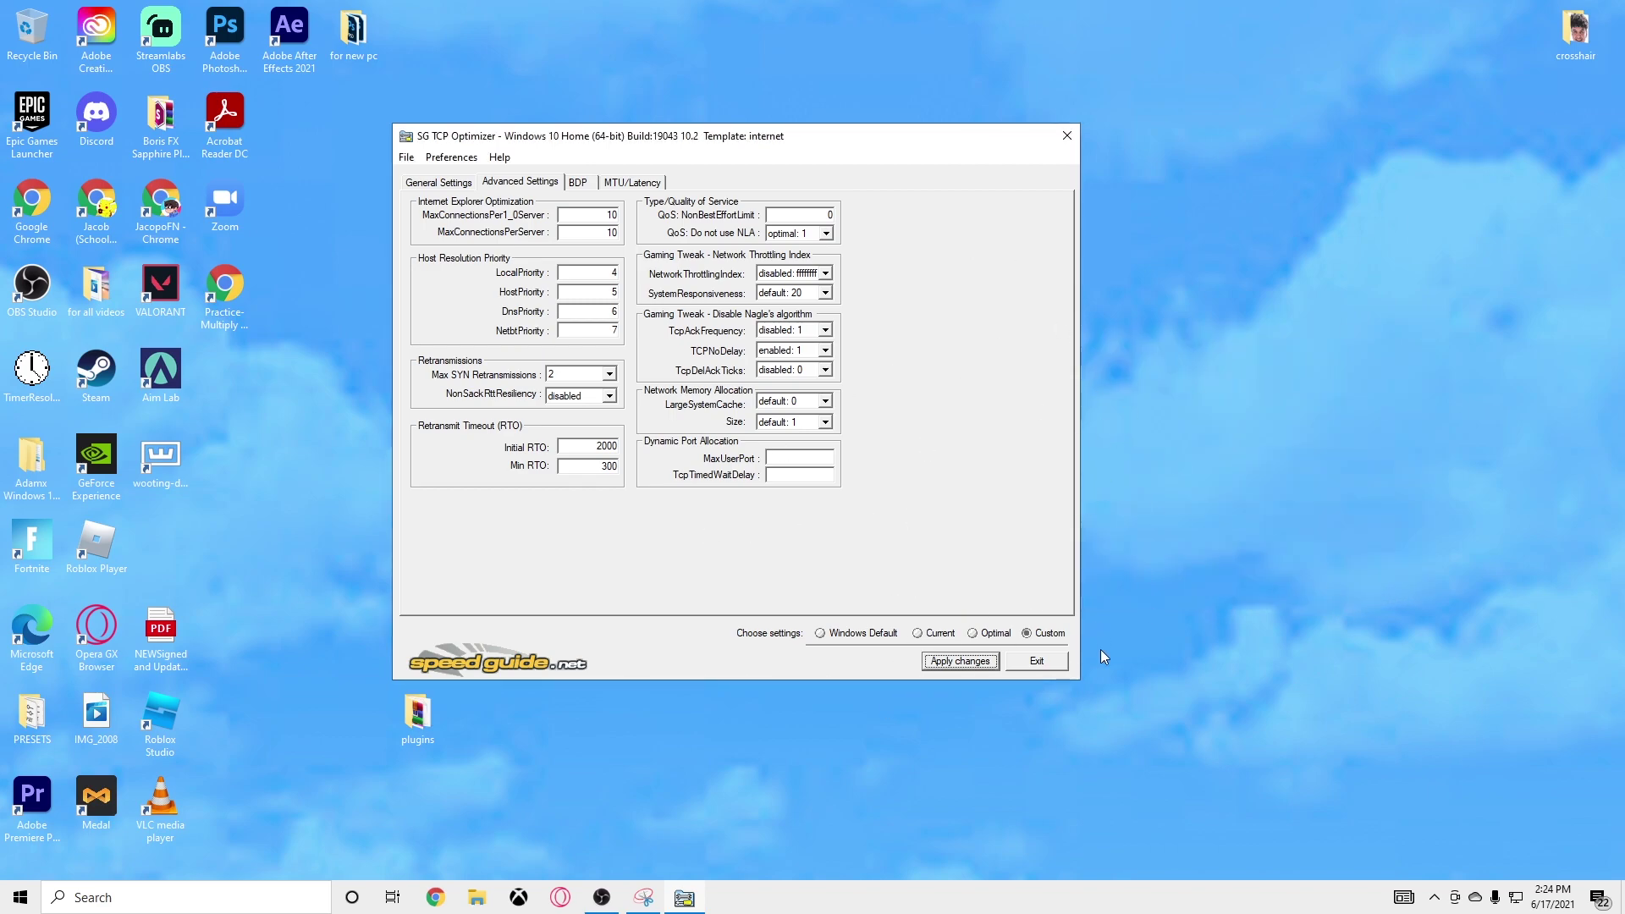
pyautogui.click(1028, 667)
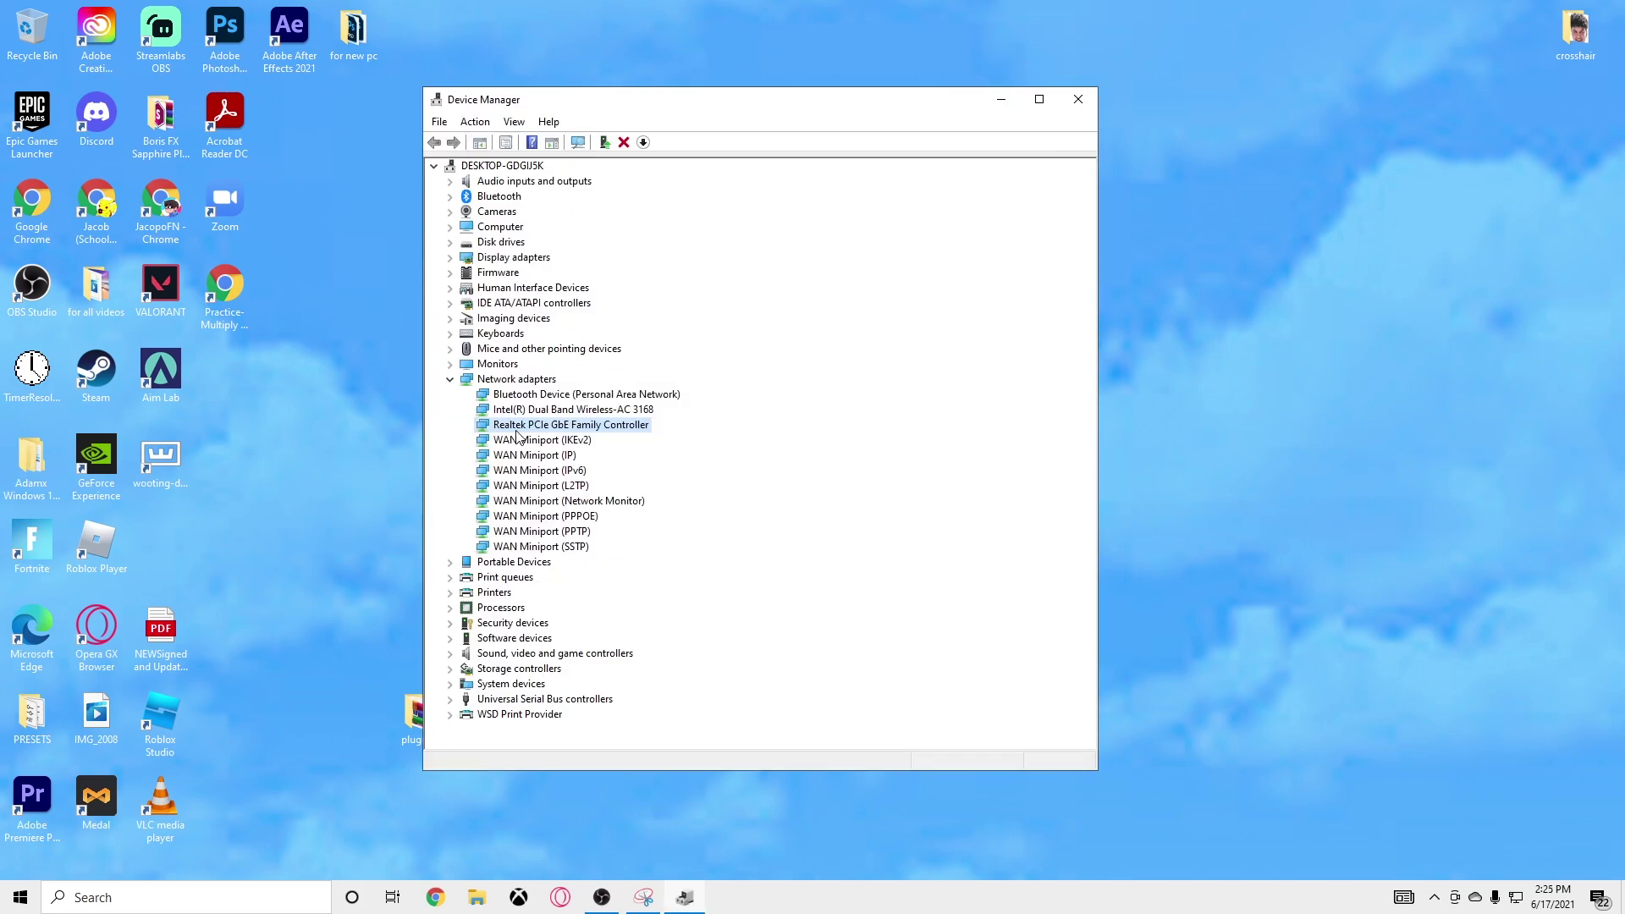
# Open Device Manager and select the Realtek PCIe GbE Family Controller under Network adapters.
pyautogui.click(101, 897)
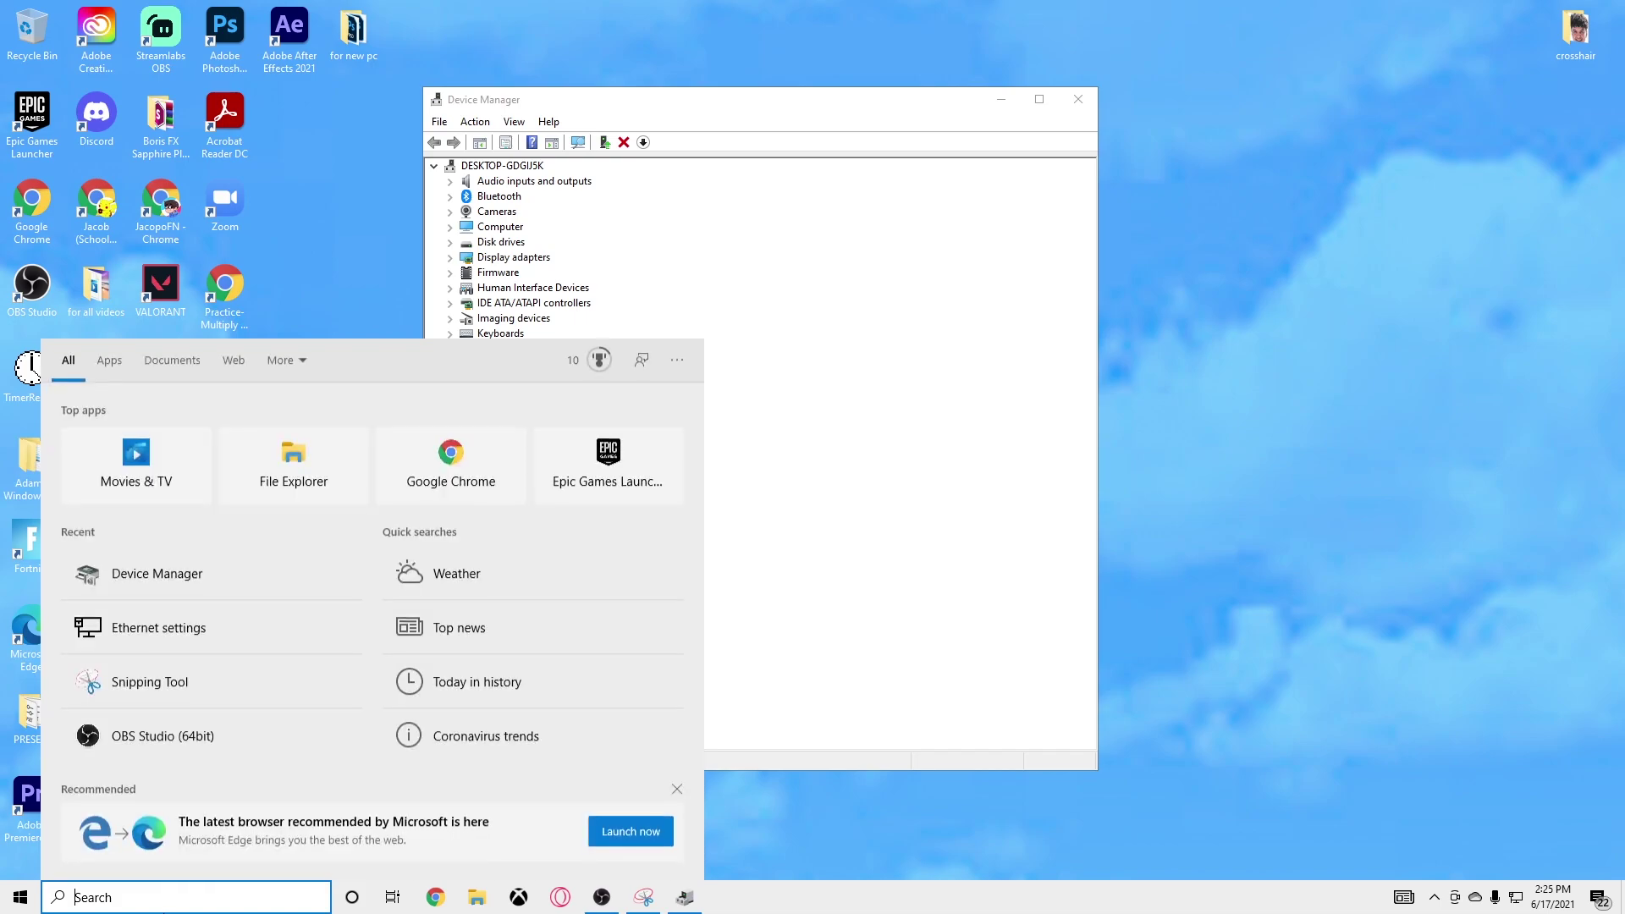
pyautogui.write('de')
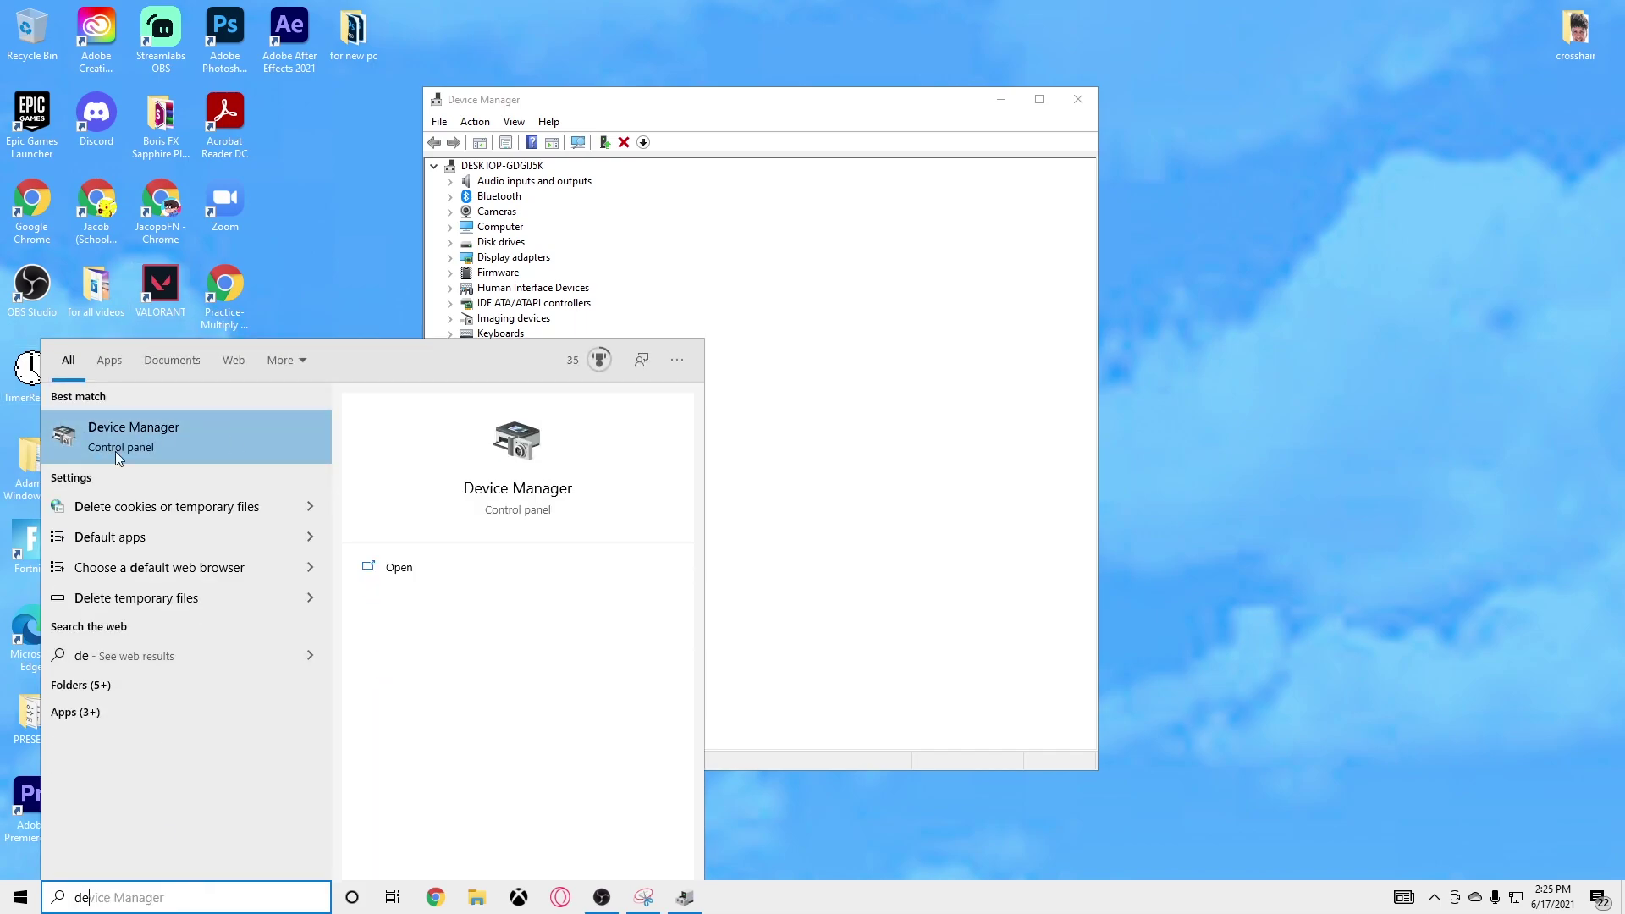
pyautogui.click(1232, 486)
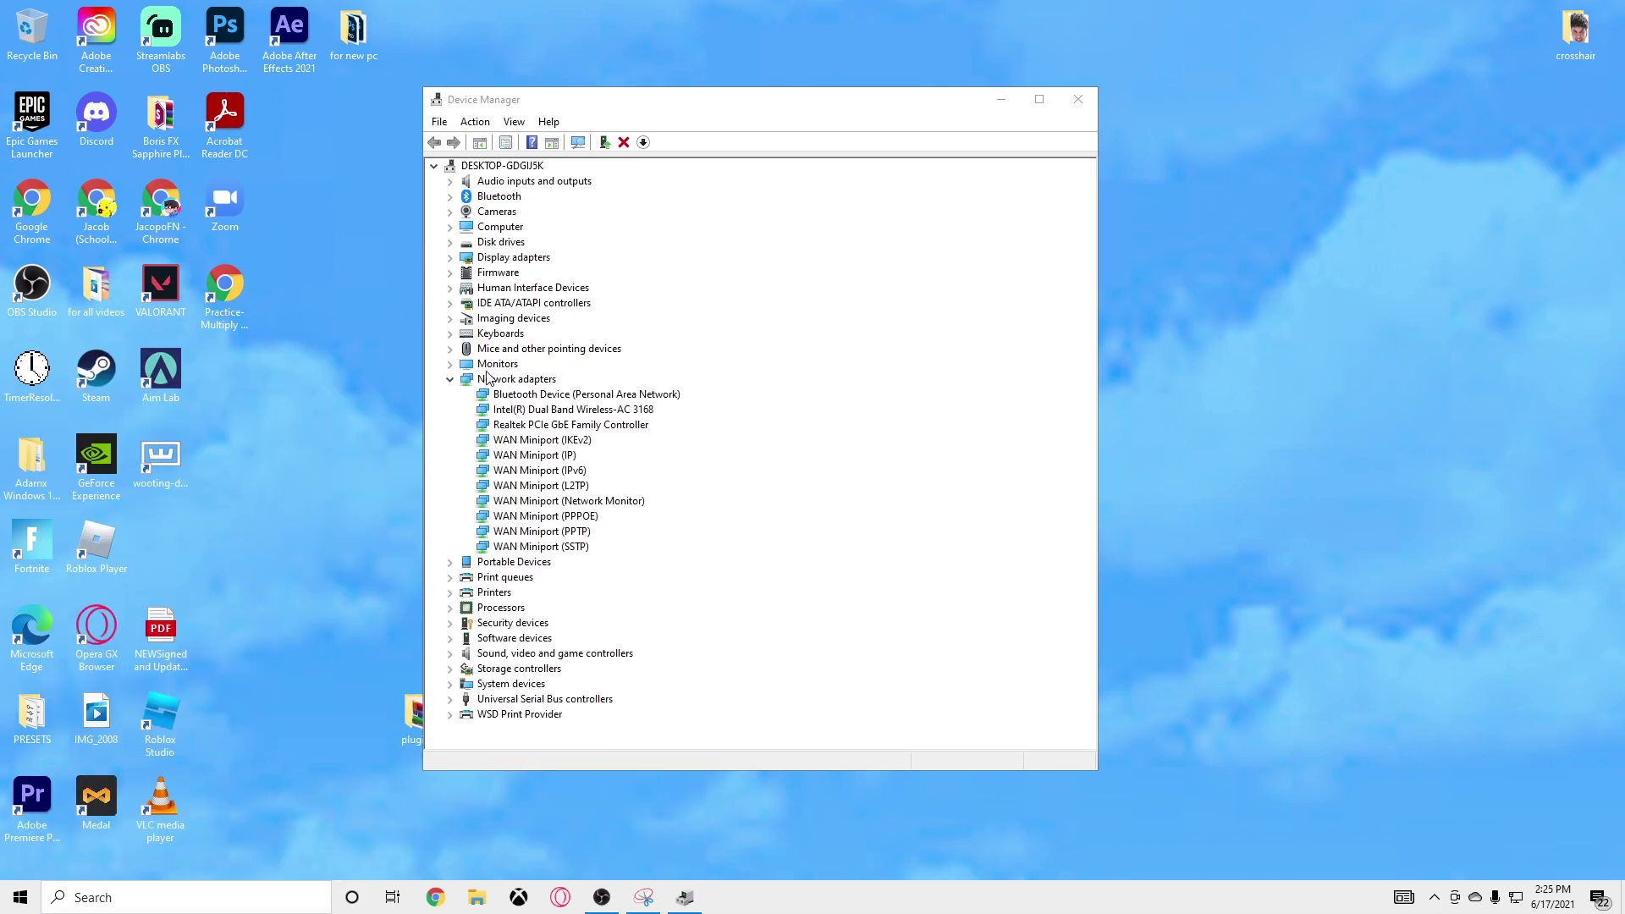
pyautogui.click(554, 425)
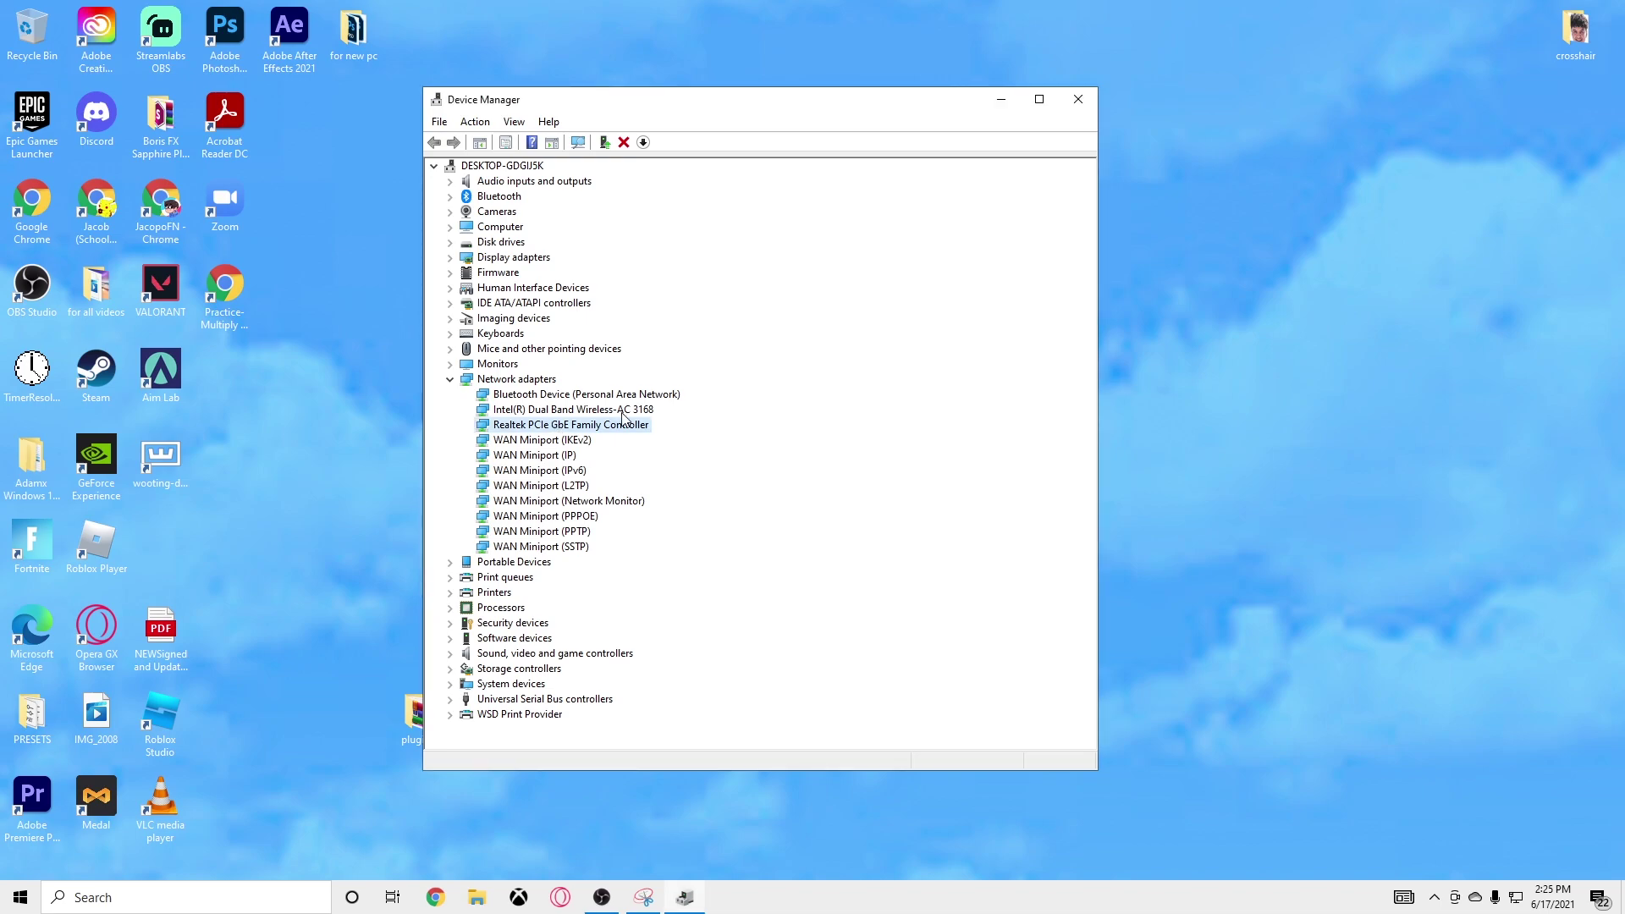
# Open the Realtek adapter's Properties, check Power Management, and return to the Advanced tab.
pyautogui.rightClick(531, 432)
pyautogui.click(575, 531)
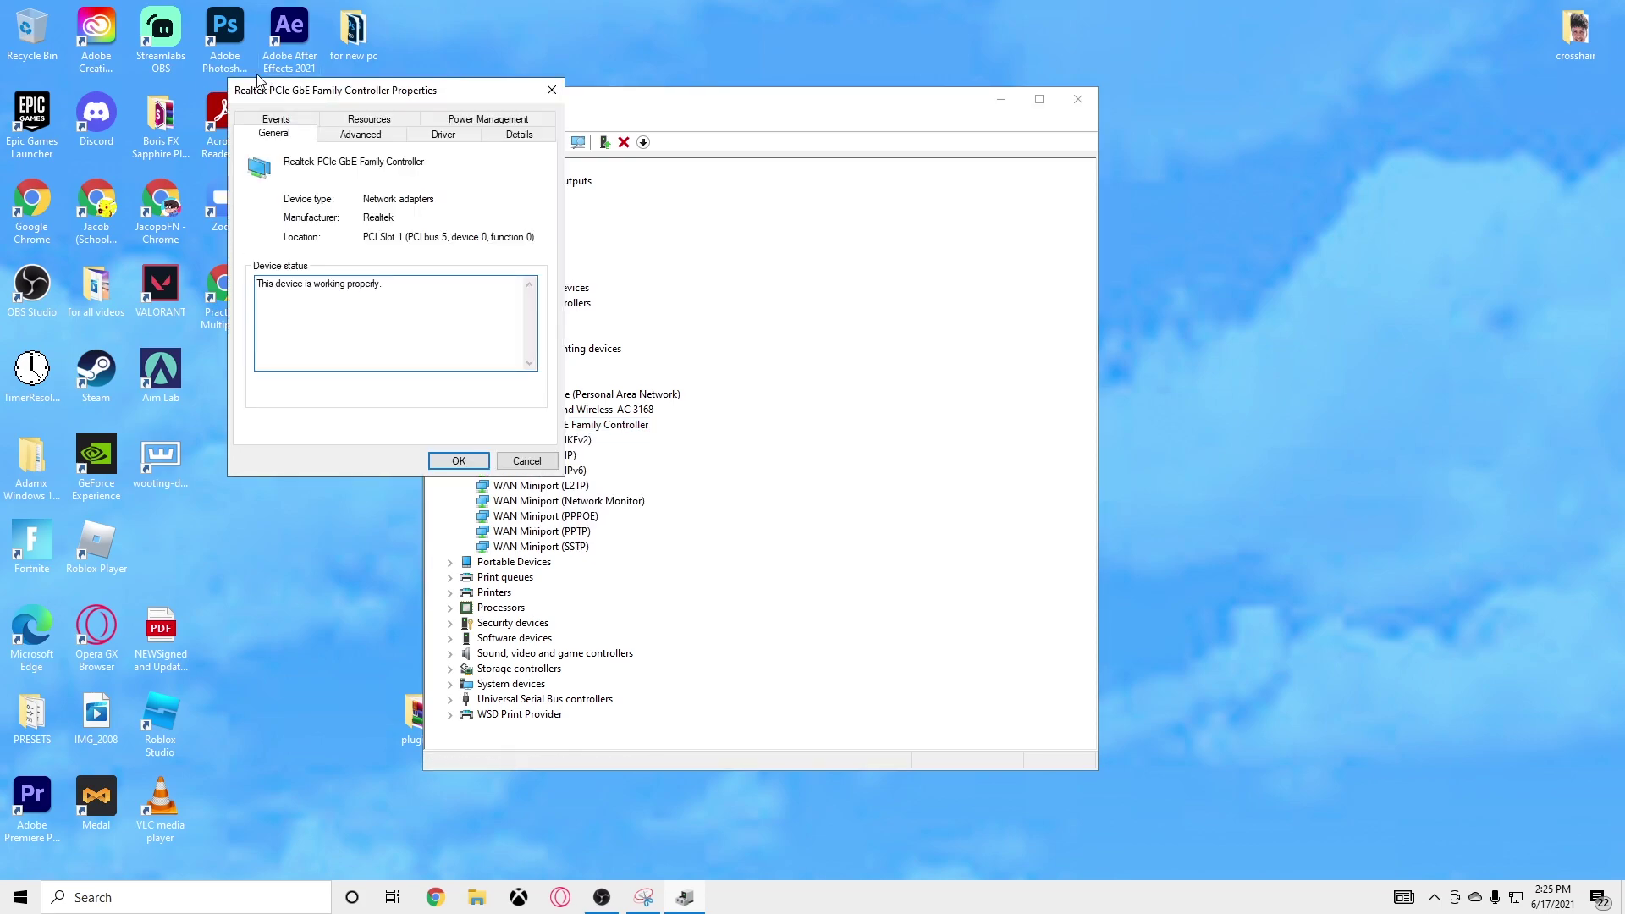
pyautogui.click(362, 134)
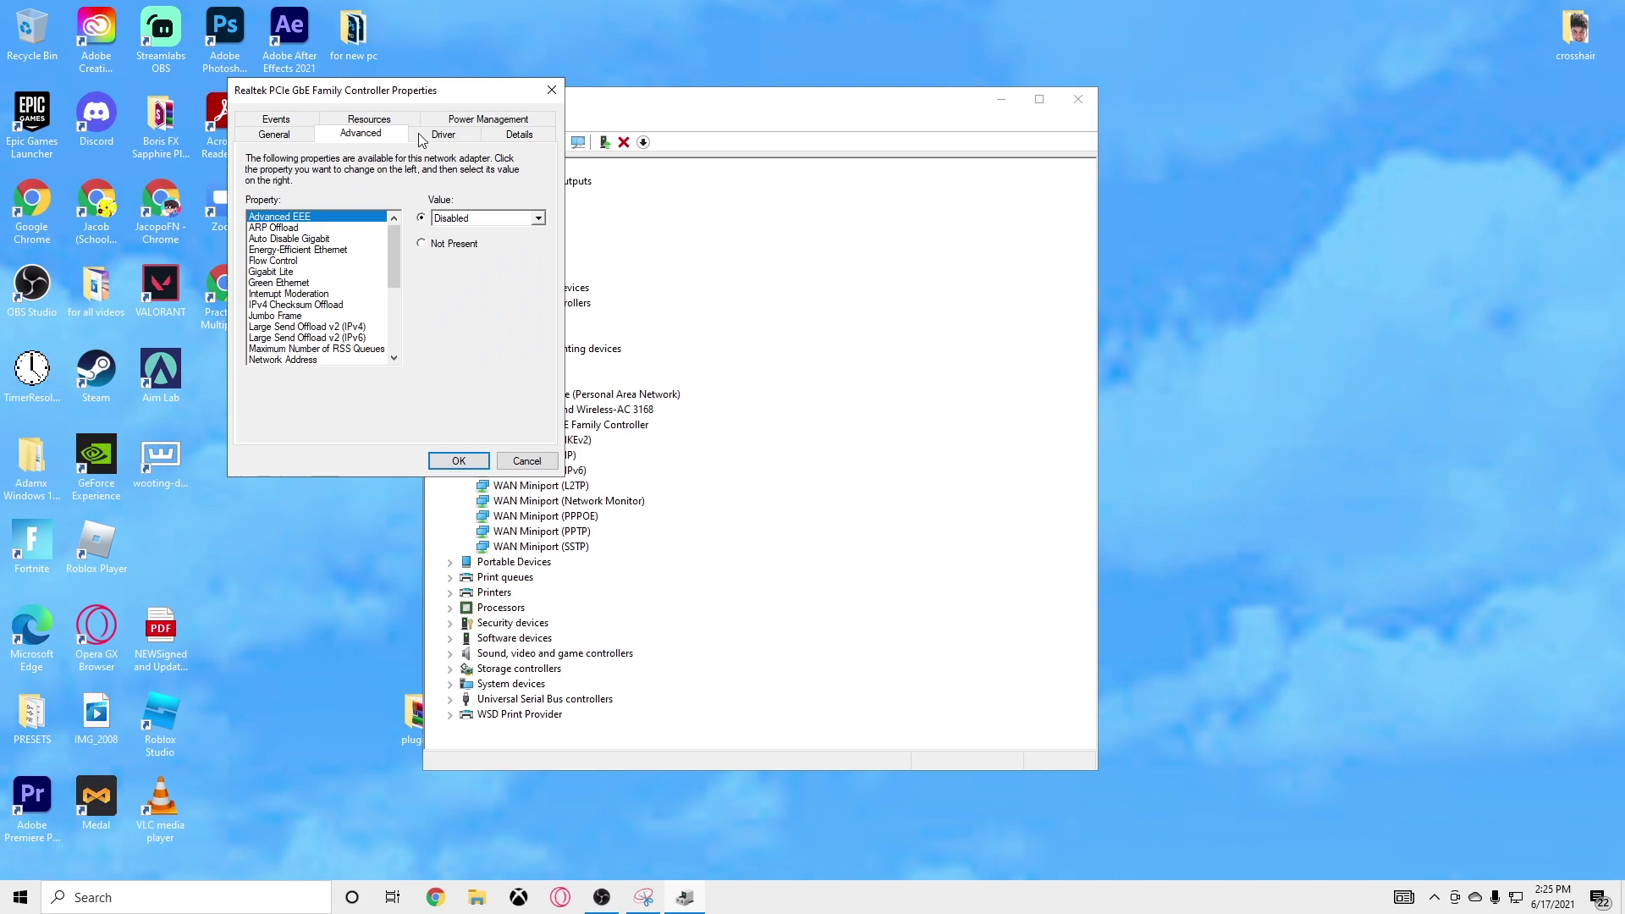
pyautogui.click(457, 121)
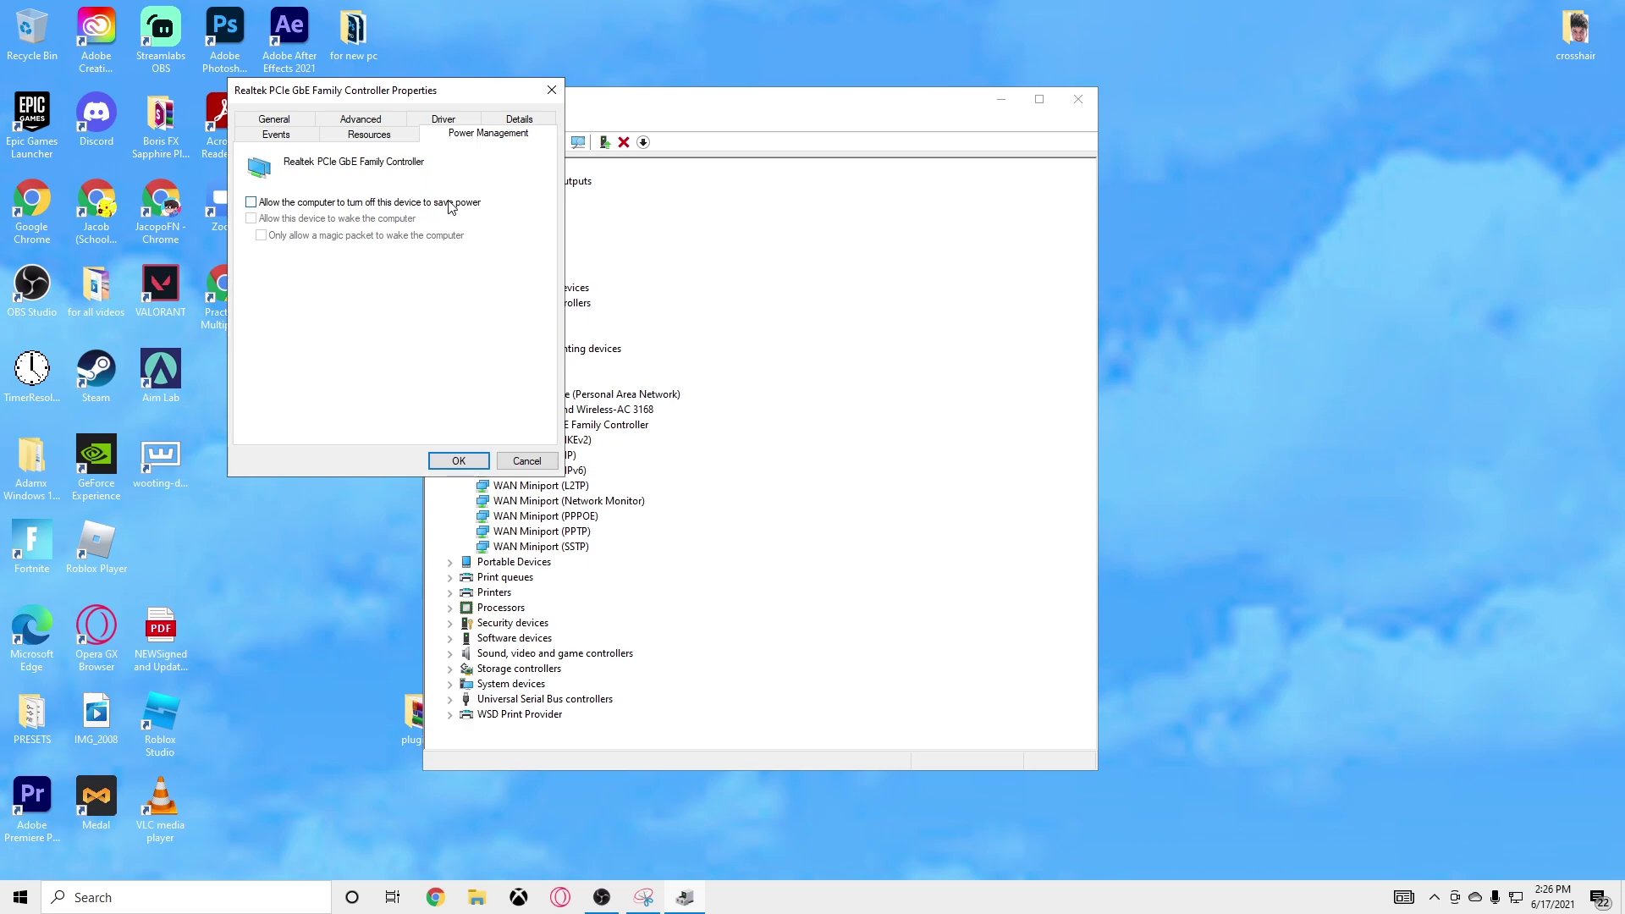
pyautogui.click(369, 120)
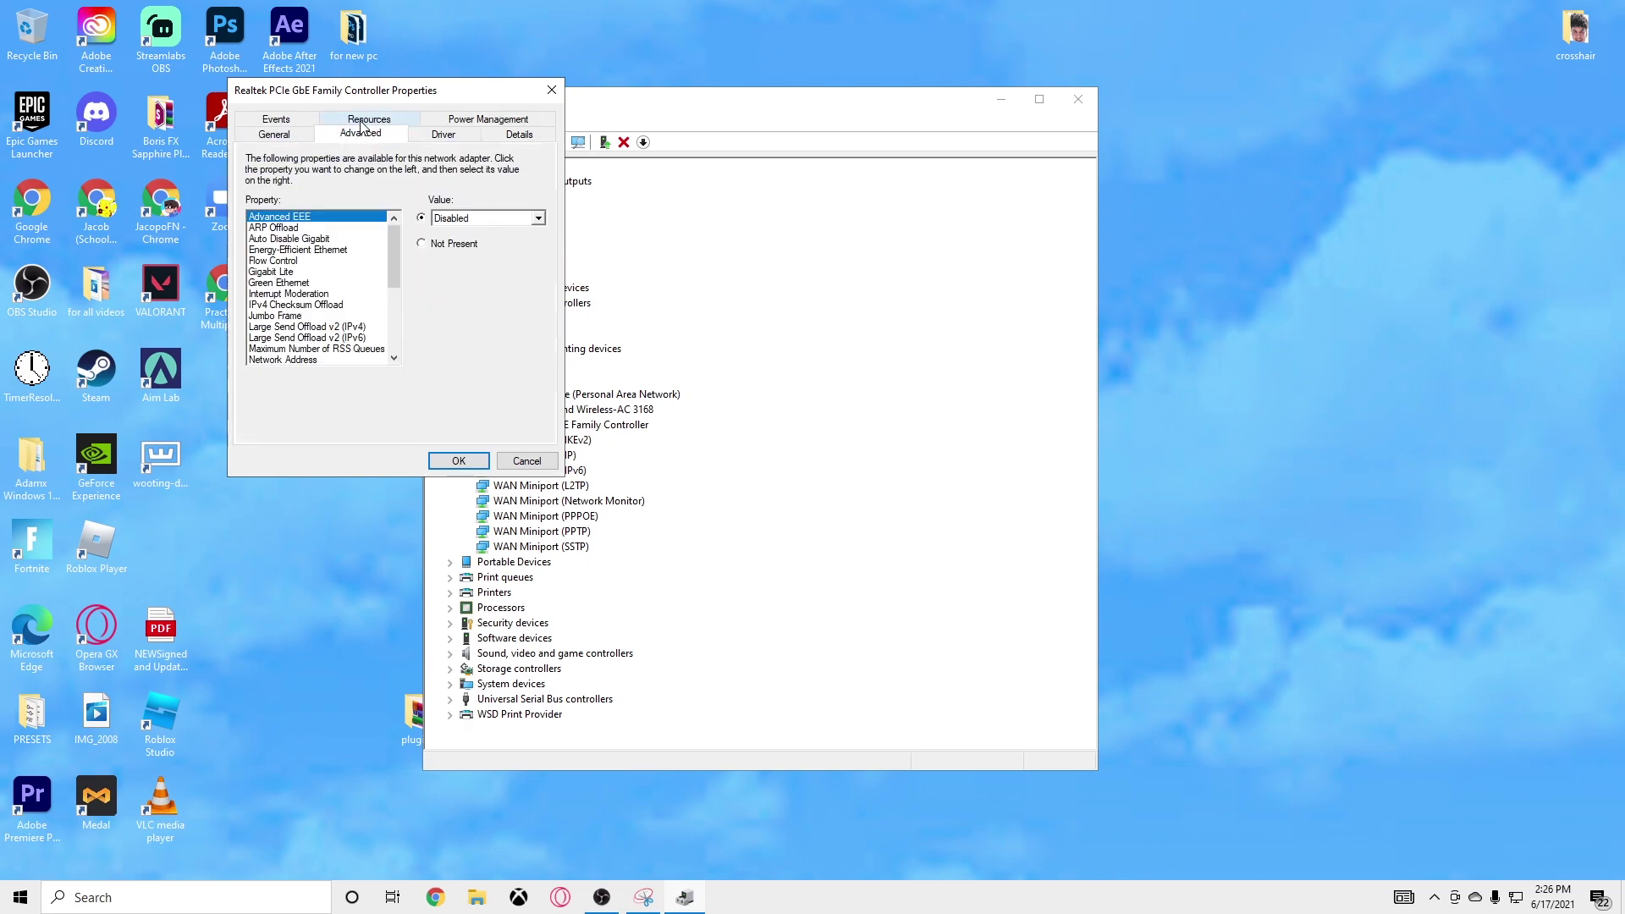
# Review the Energy-Efficient Ethernet, Green Ethernet and Flow Control property values.
pyautogui.click(346, 251)
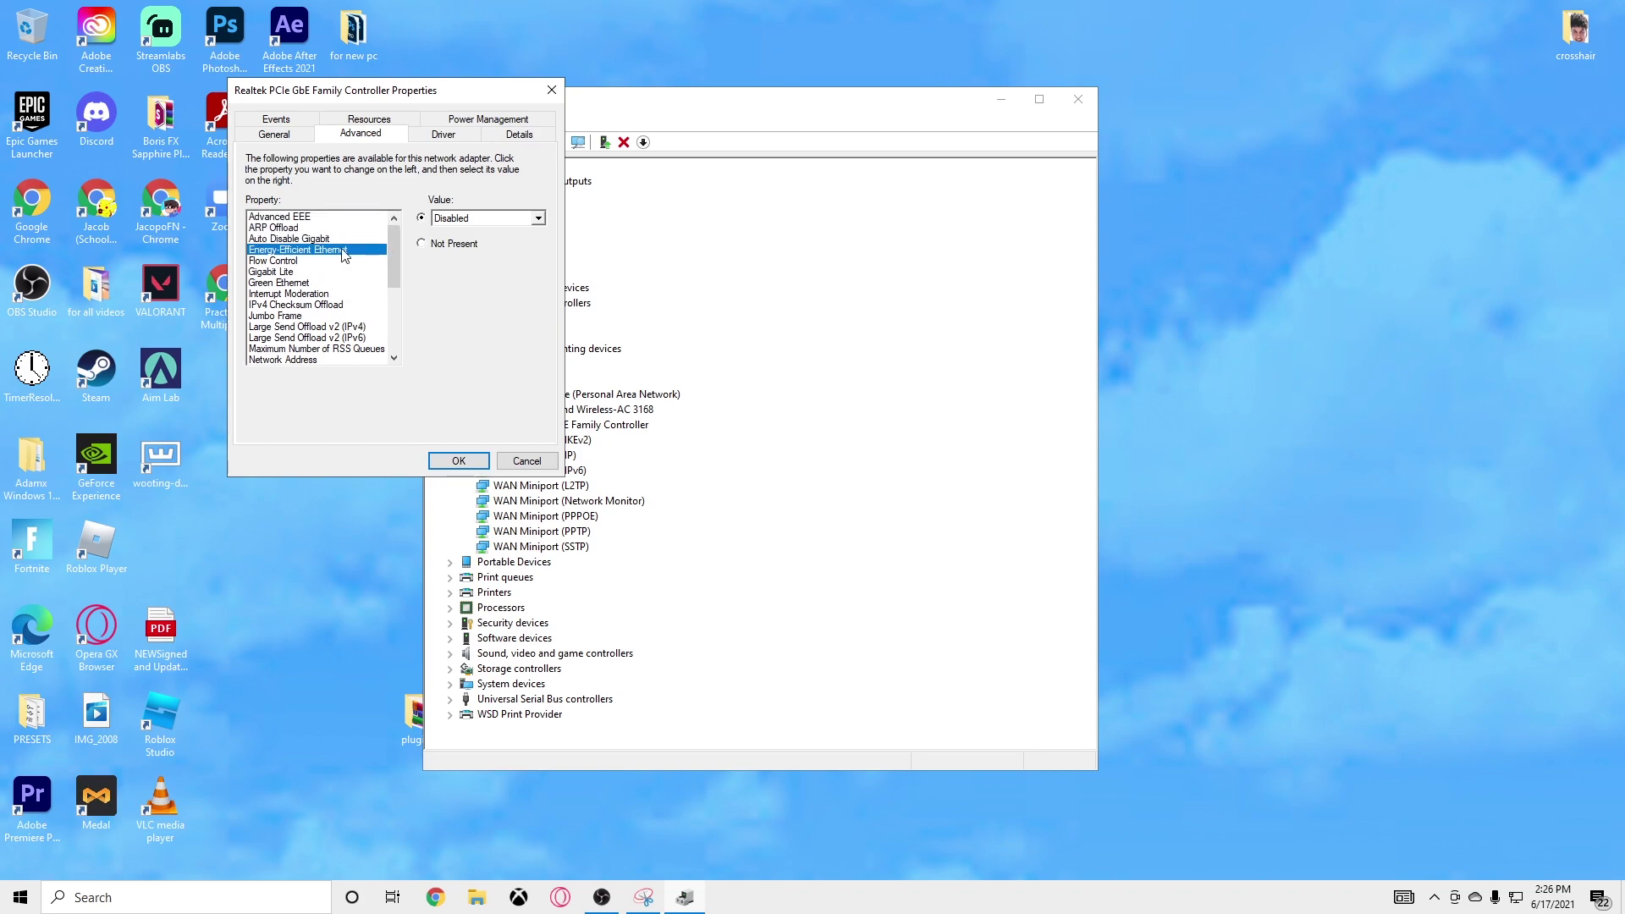
pyautogui.scroll(-1, 350, 257)
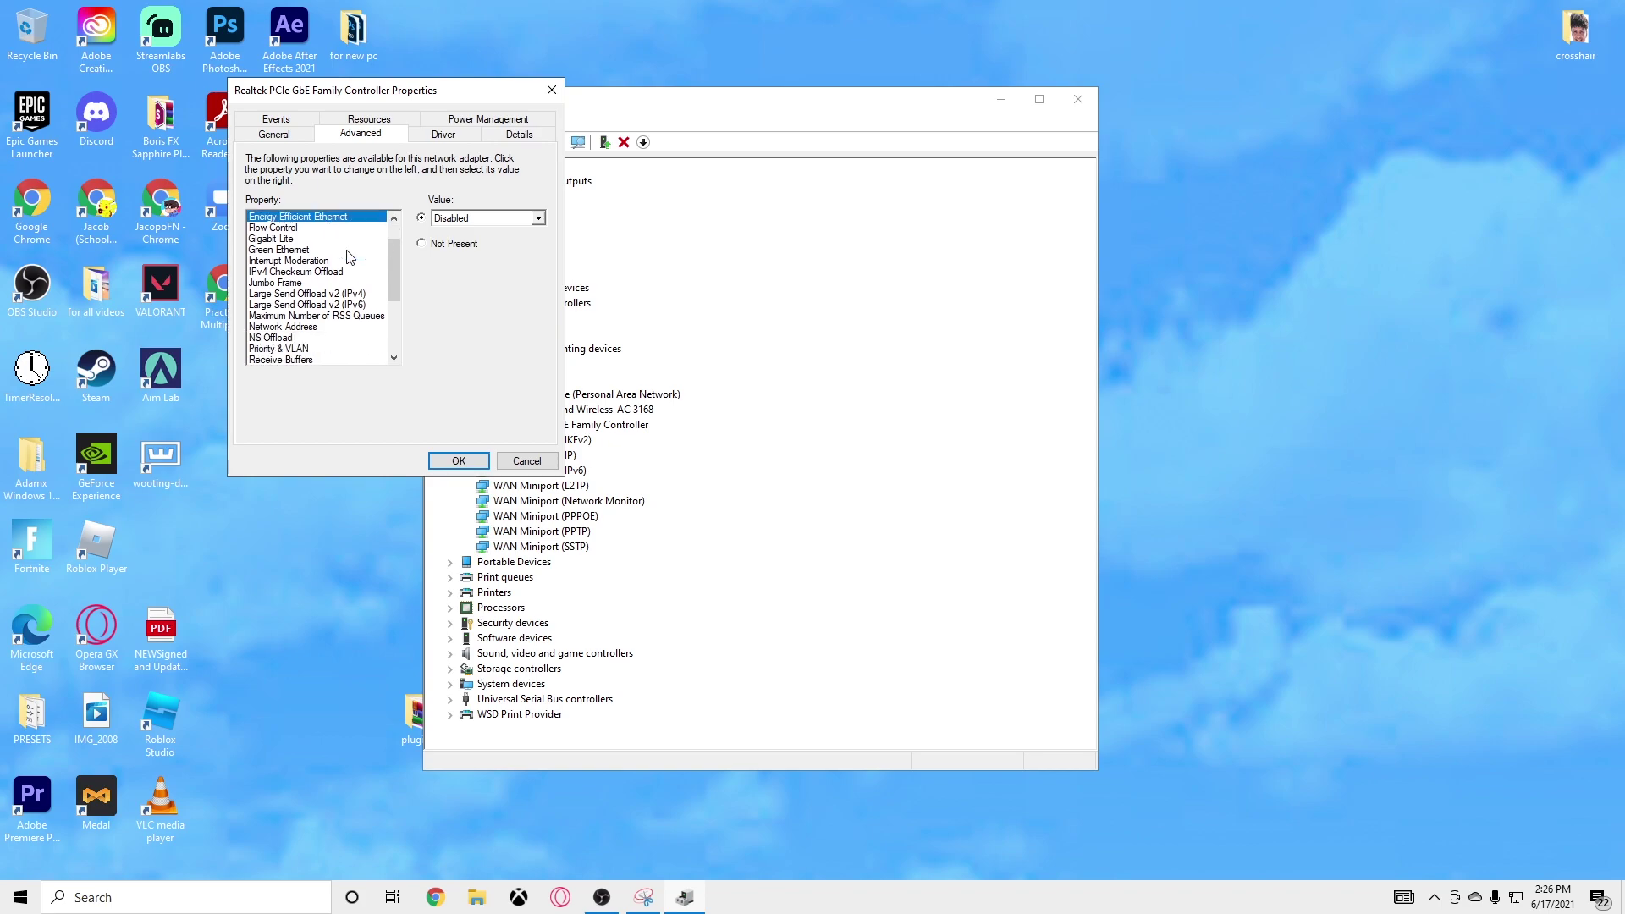
pyautogui.click(300, 250)
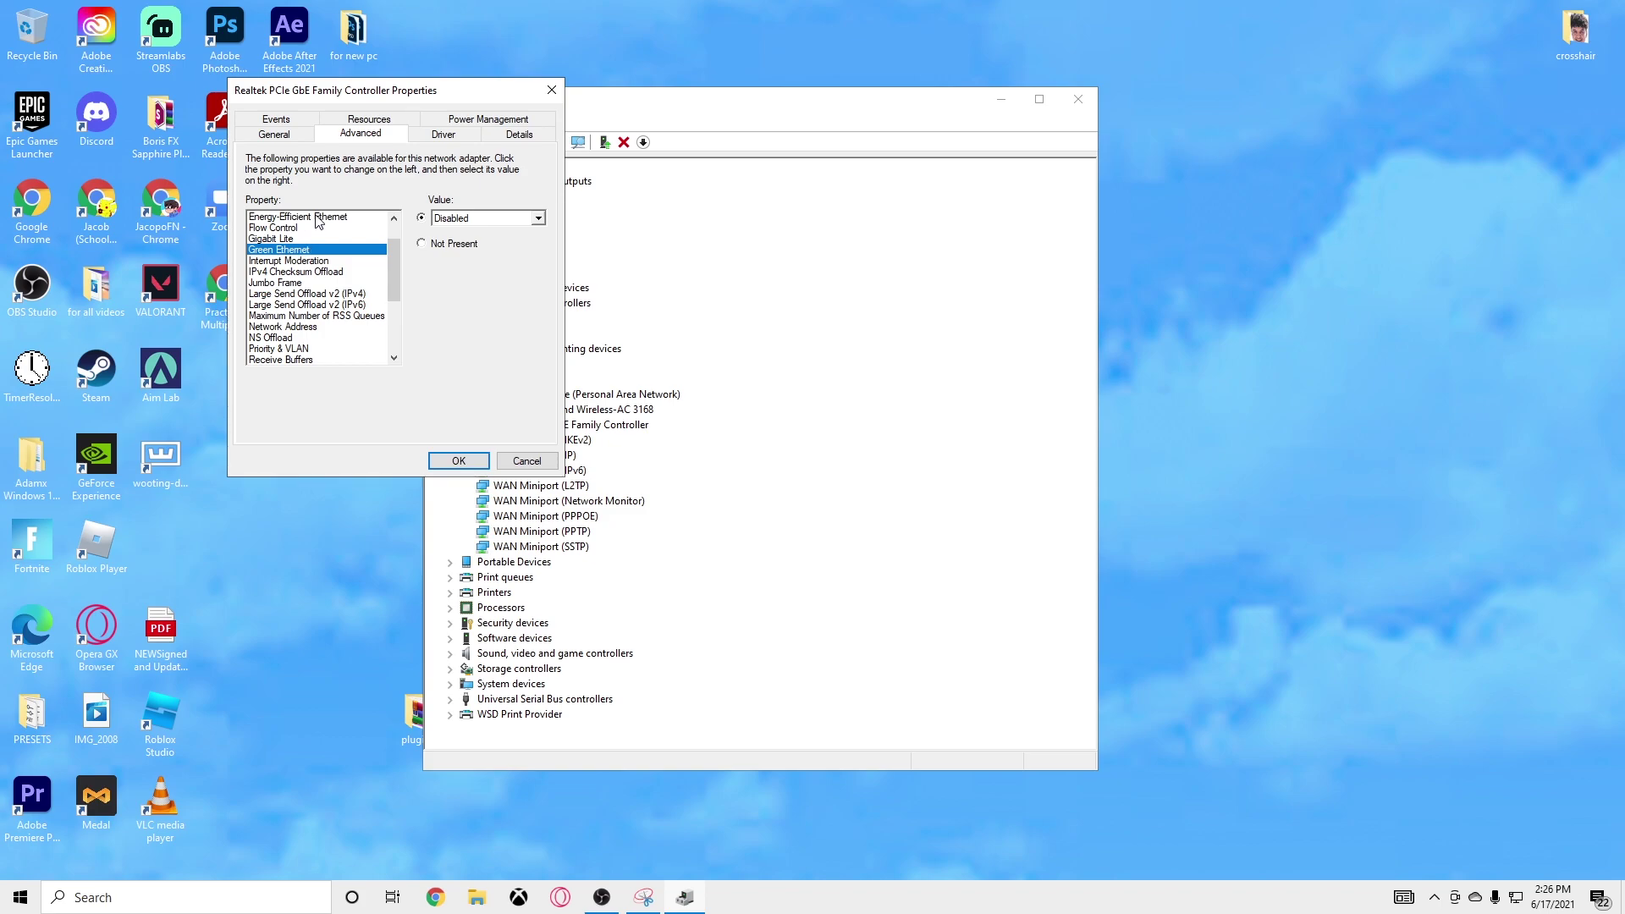
pyautogui.click(316, 215)
pyautogui.click(302, 251)
pyautogui.click(295, 240)
pyautogui.click(296, 217)
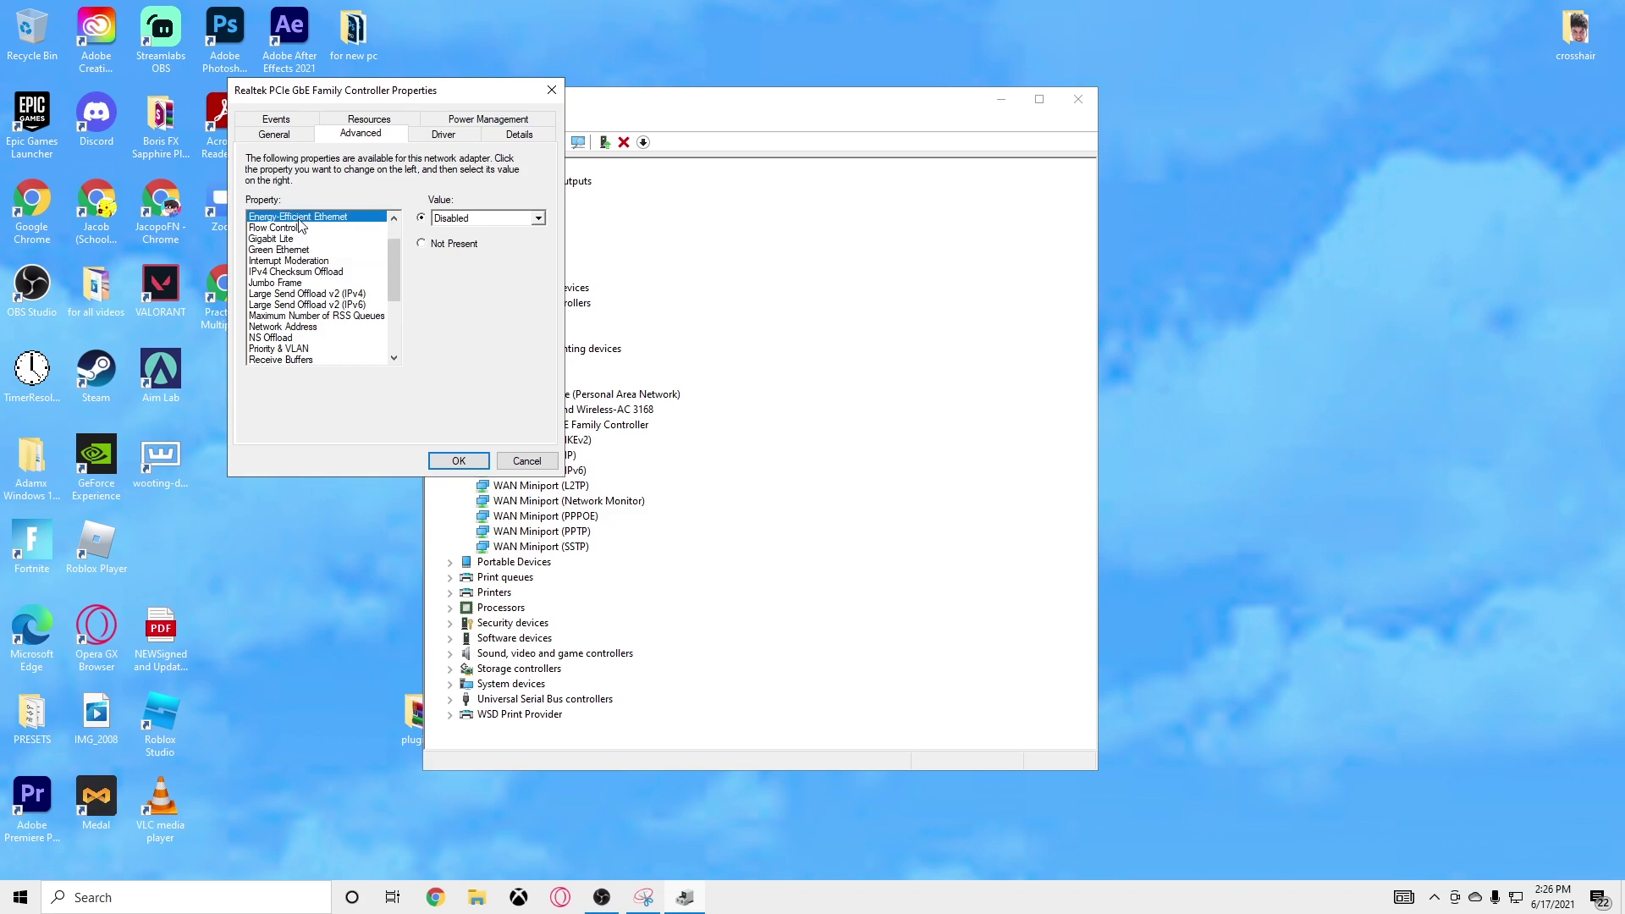
pyautogui.click(294, 229)
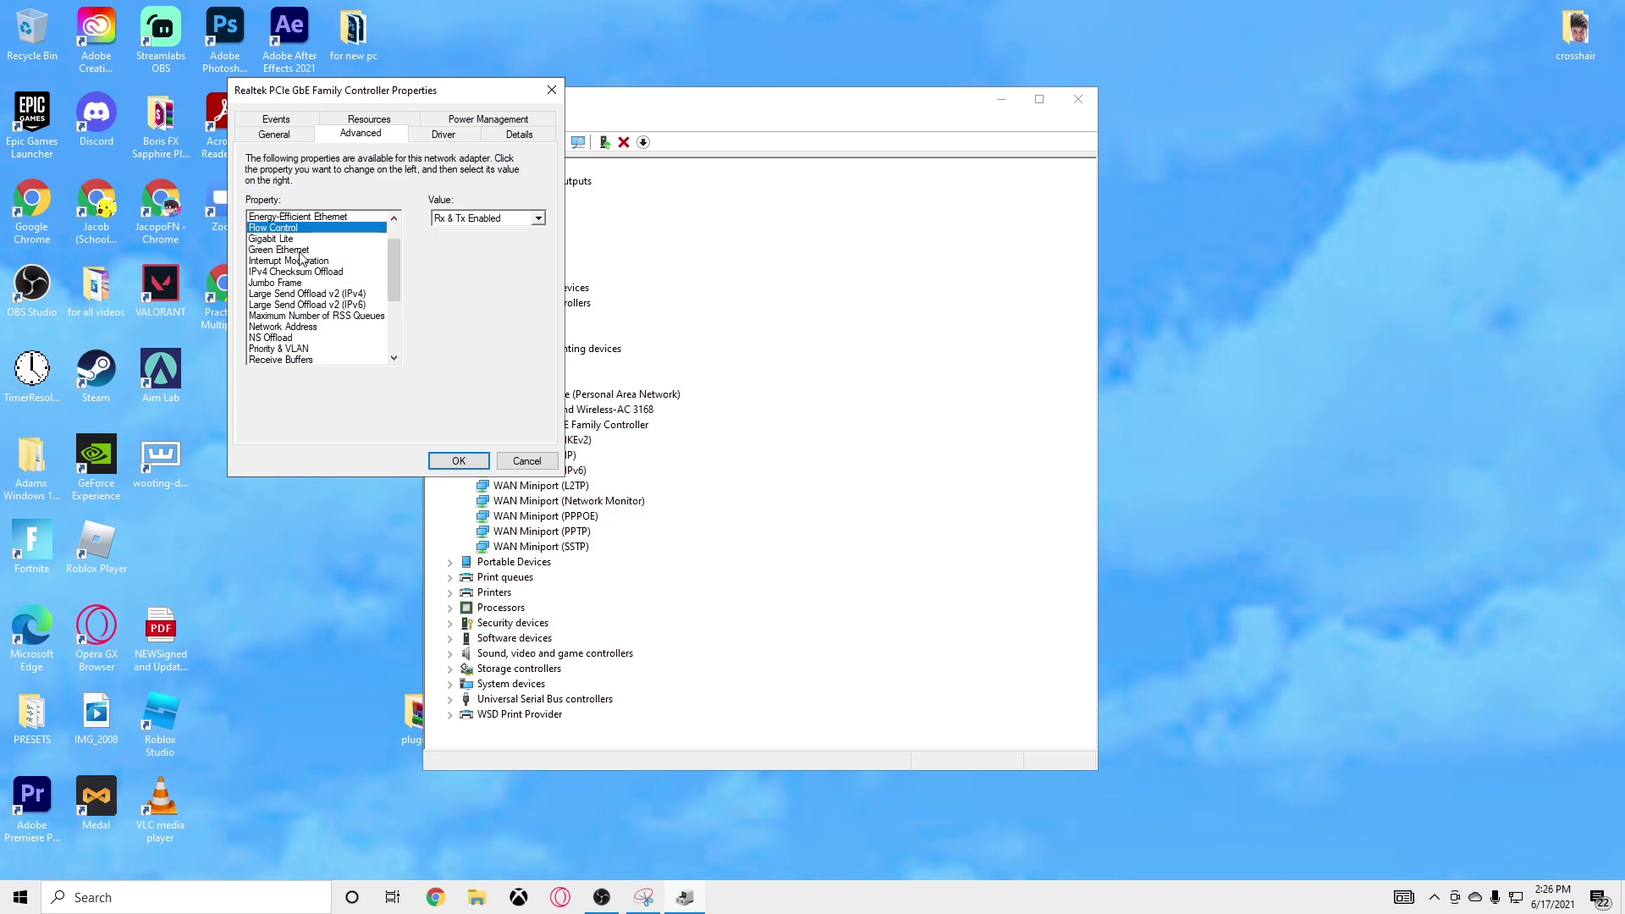
# Review Interrupt Moderation, Jumbo Frame, Large Send Offload, RSS, NS Offload and Receive Buffers values.
pyautogui.scroll(-1, 300, 258)
pyautogui.click(293, 229)
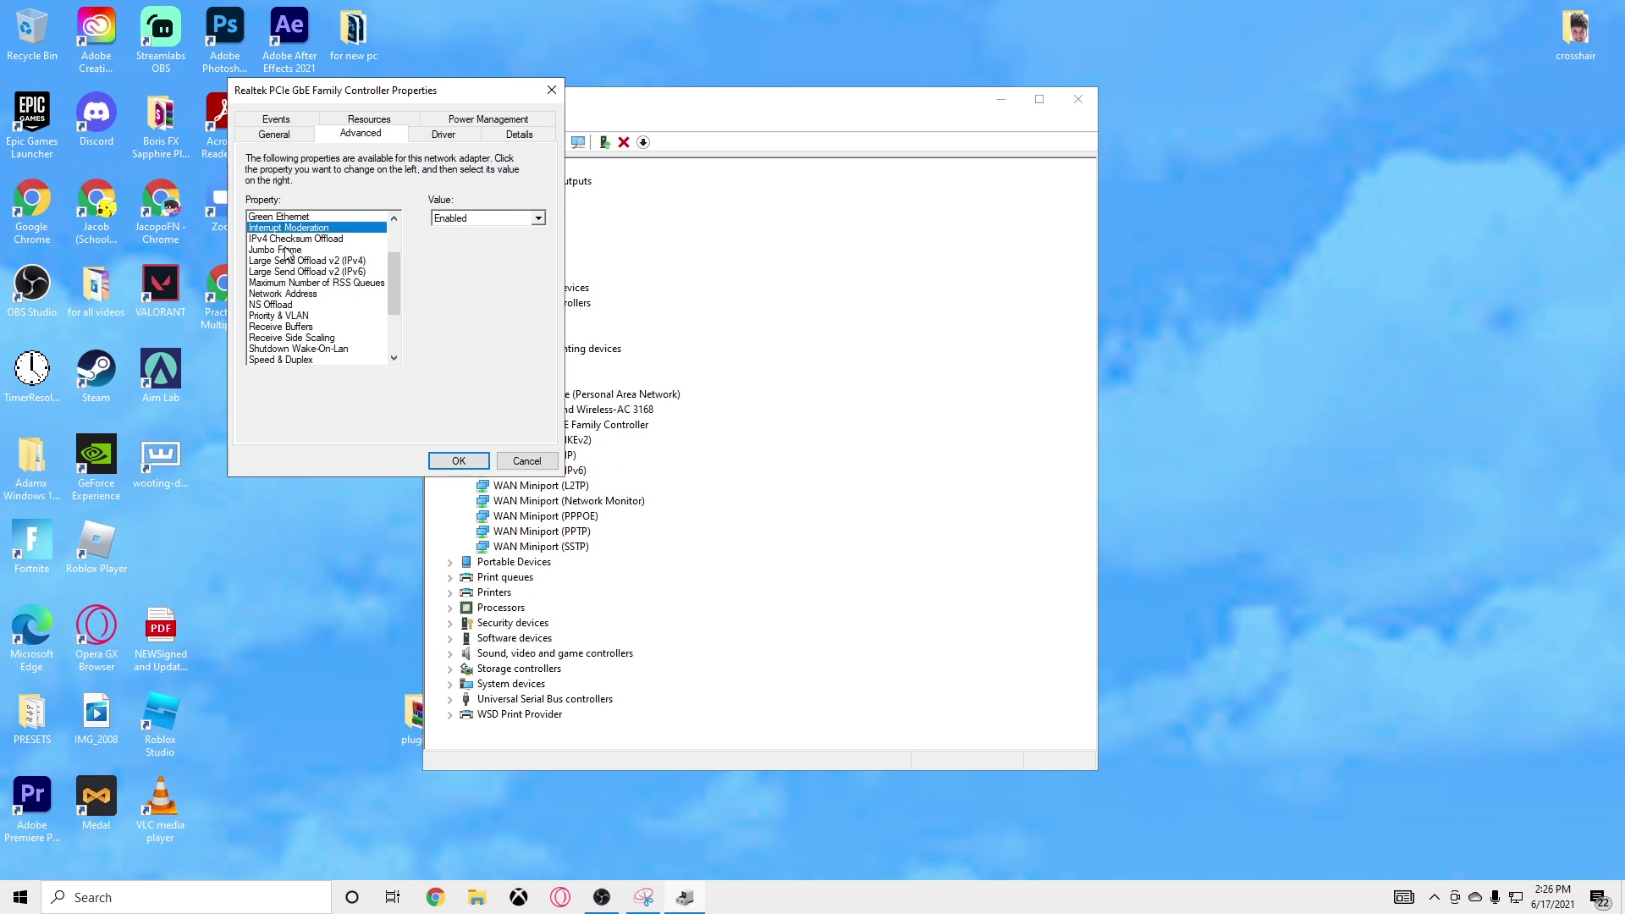
pyautogui.click(286, 250)
pyautogui.click(299, 261)
pyautogui.click(300, 272)
pyautogui.click(300, 283)
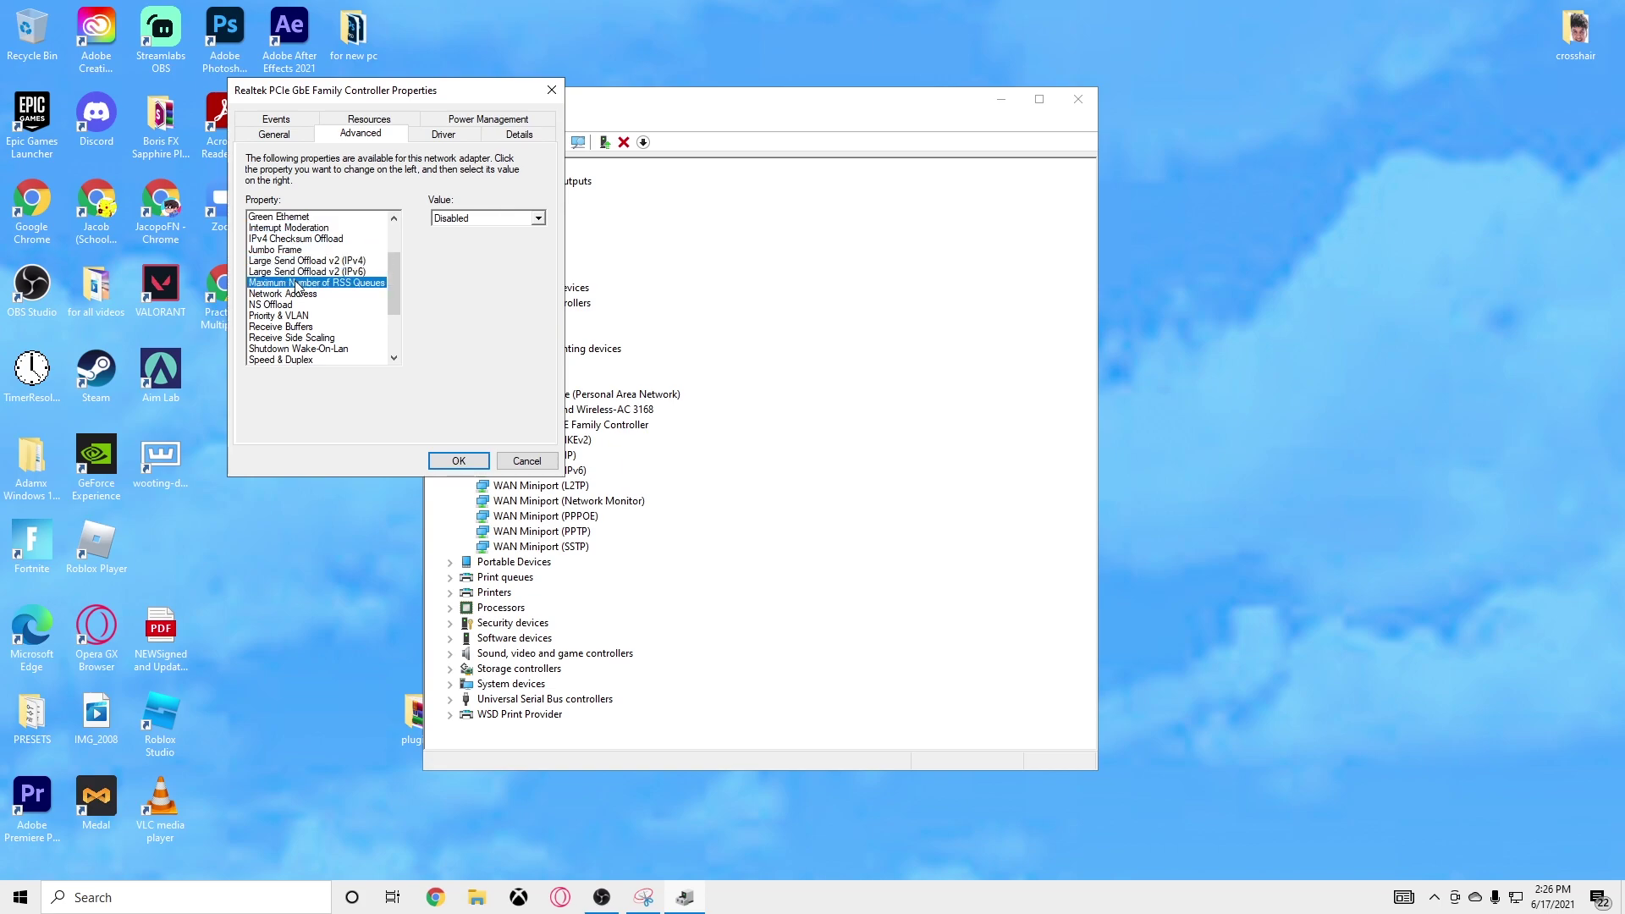
pyautogui.click(293, 305)
pyautogui.click(285, 316)
pyautogui.click(286, 326)
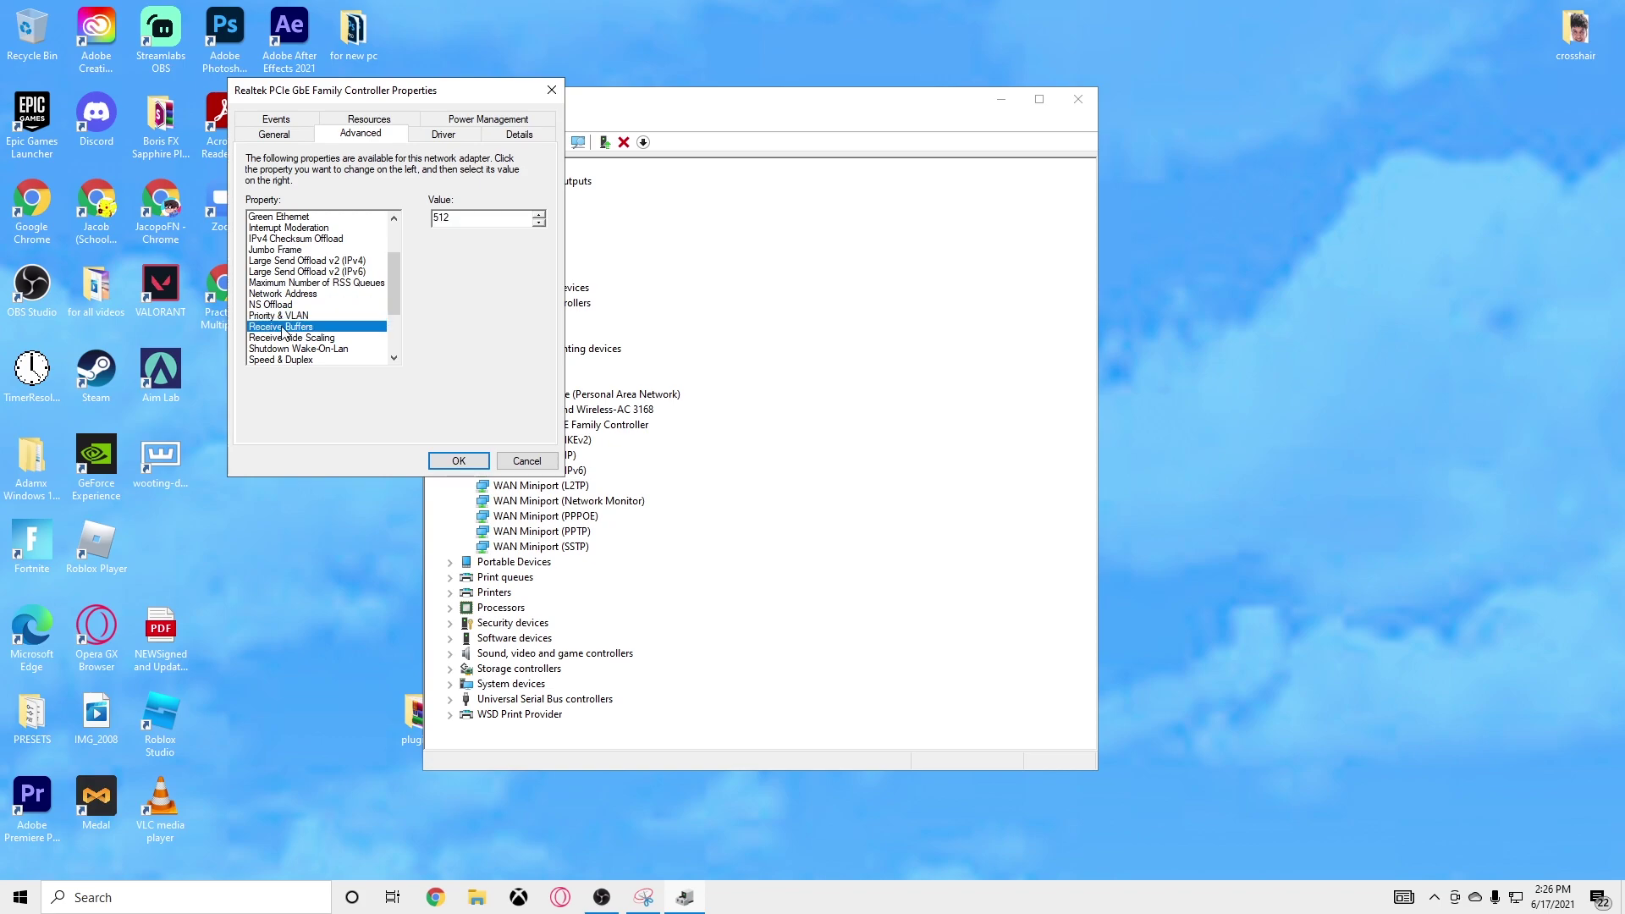
pyautogui.click(287, 338)
# Review Shutdown Wake-On-Lan, Speed & Duplex, checksum offload, Transmit Buffers and wake settings.
pyautogui.scroll(-2, 297, 347)
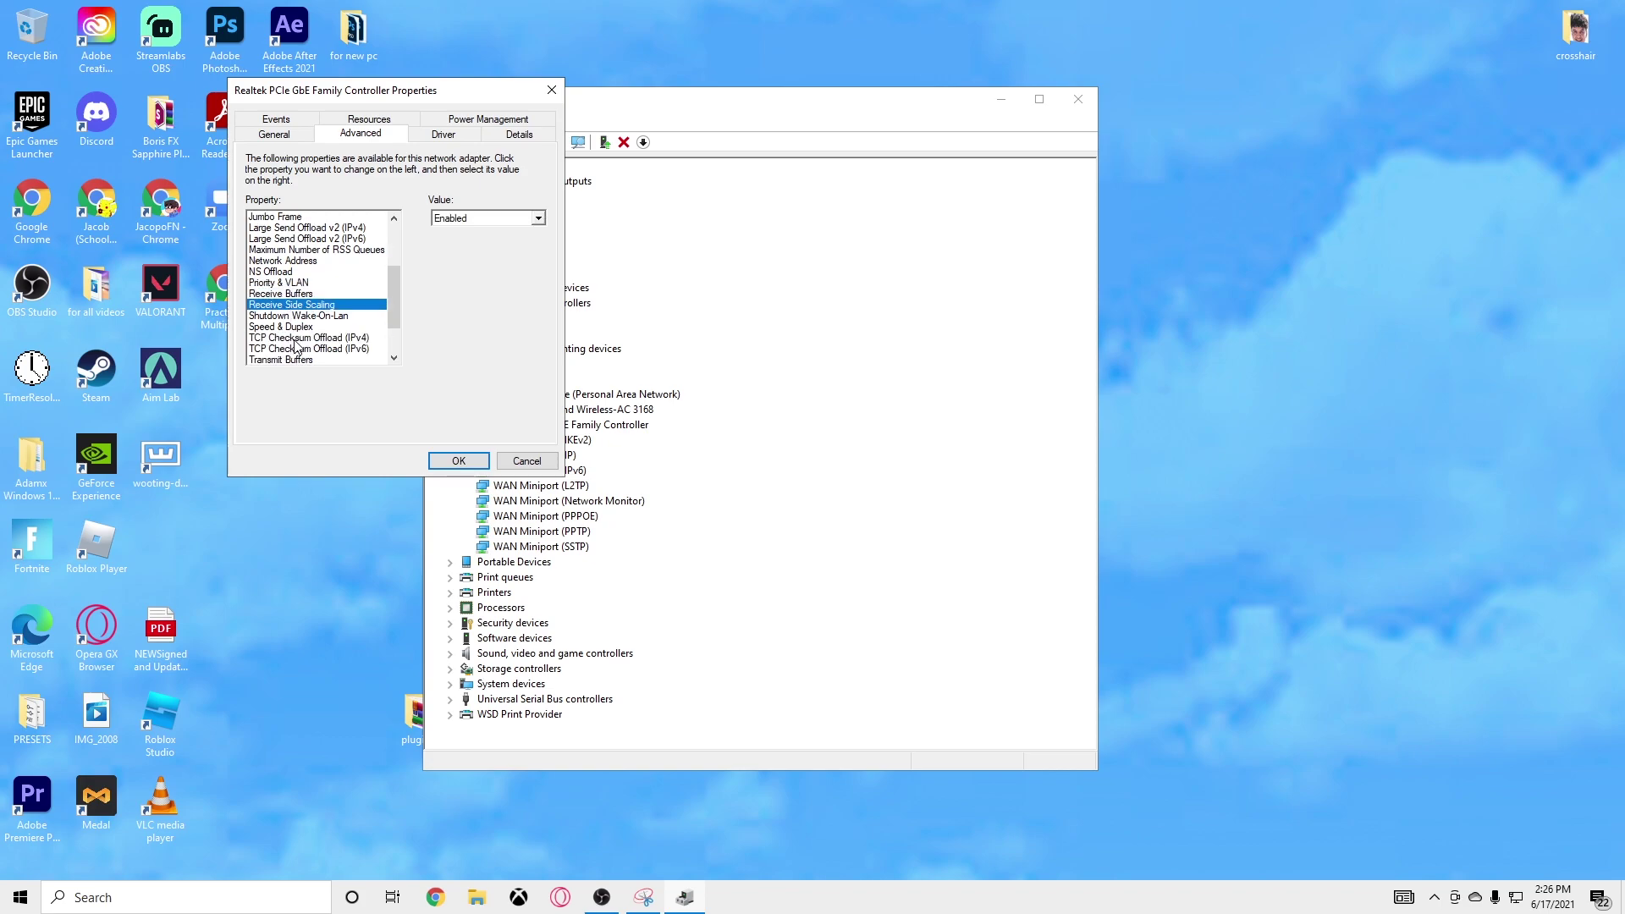
pyautogui.click(301, 284)
pyautogui.click(299, 294)
pyautogui.click(297, 305)
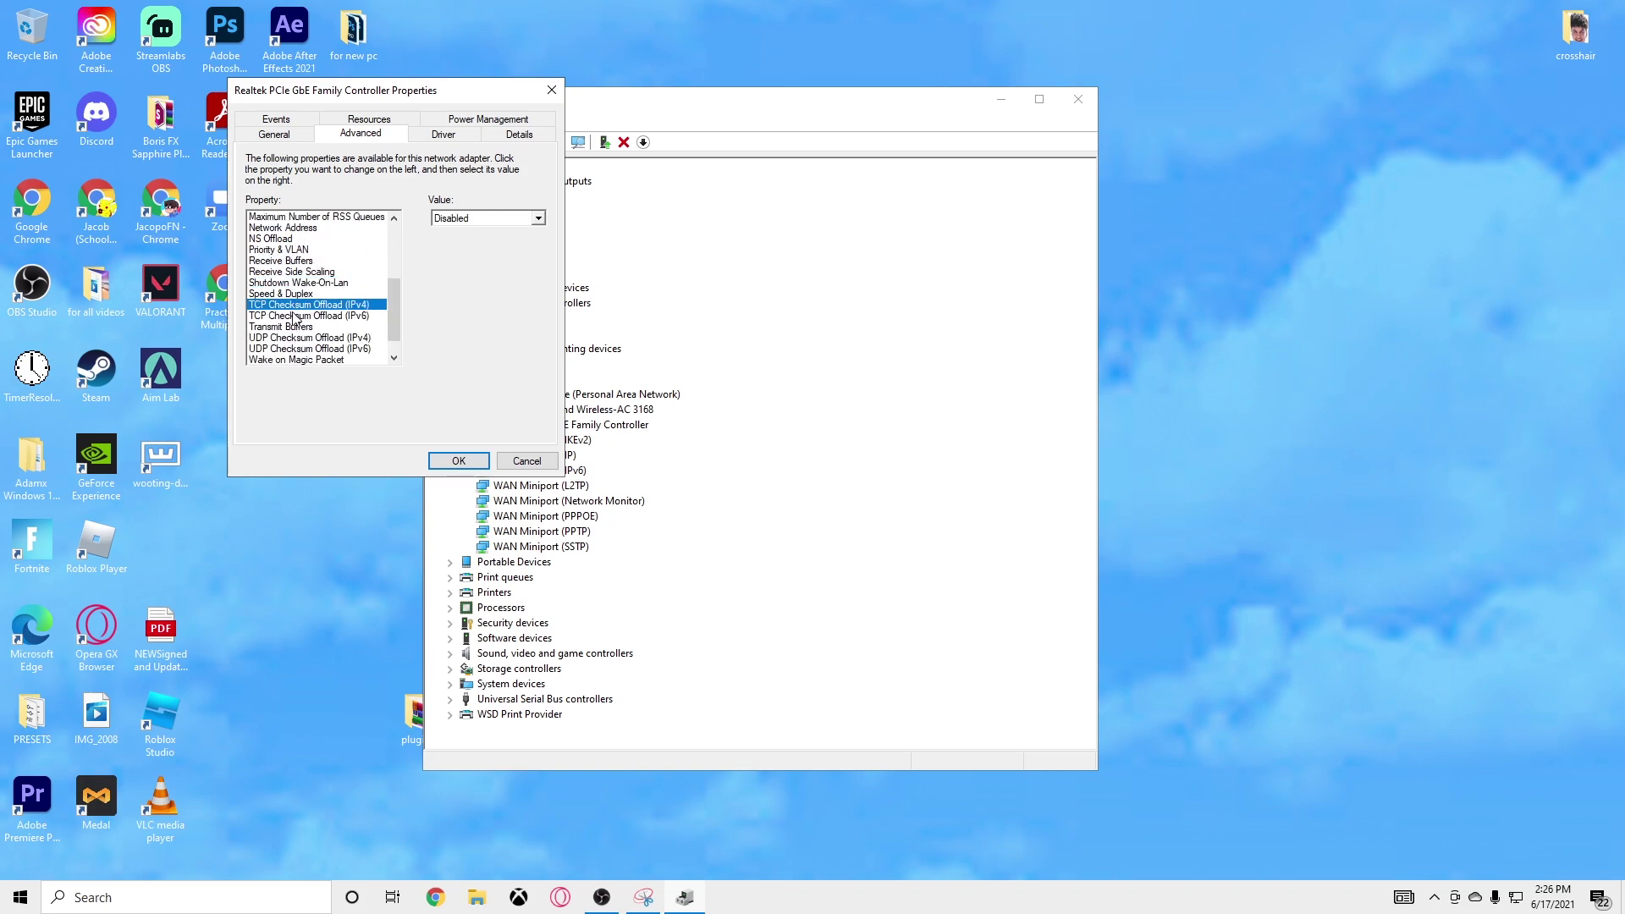
pyautogui.click(295, 317)
pyautogui.click(291, 327)
pyautogui.scroll(-1, 286, 337)
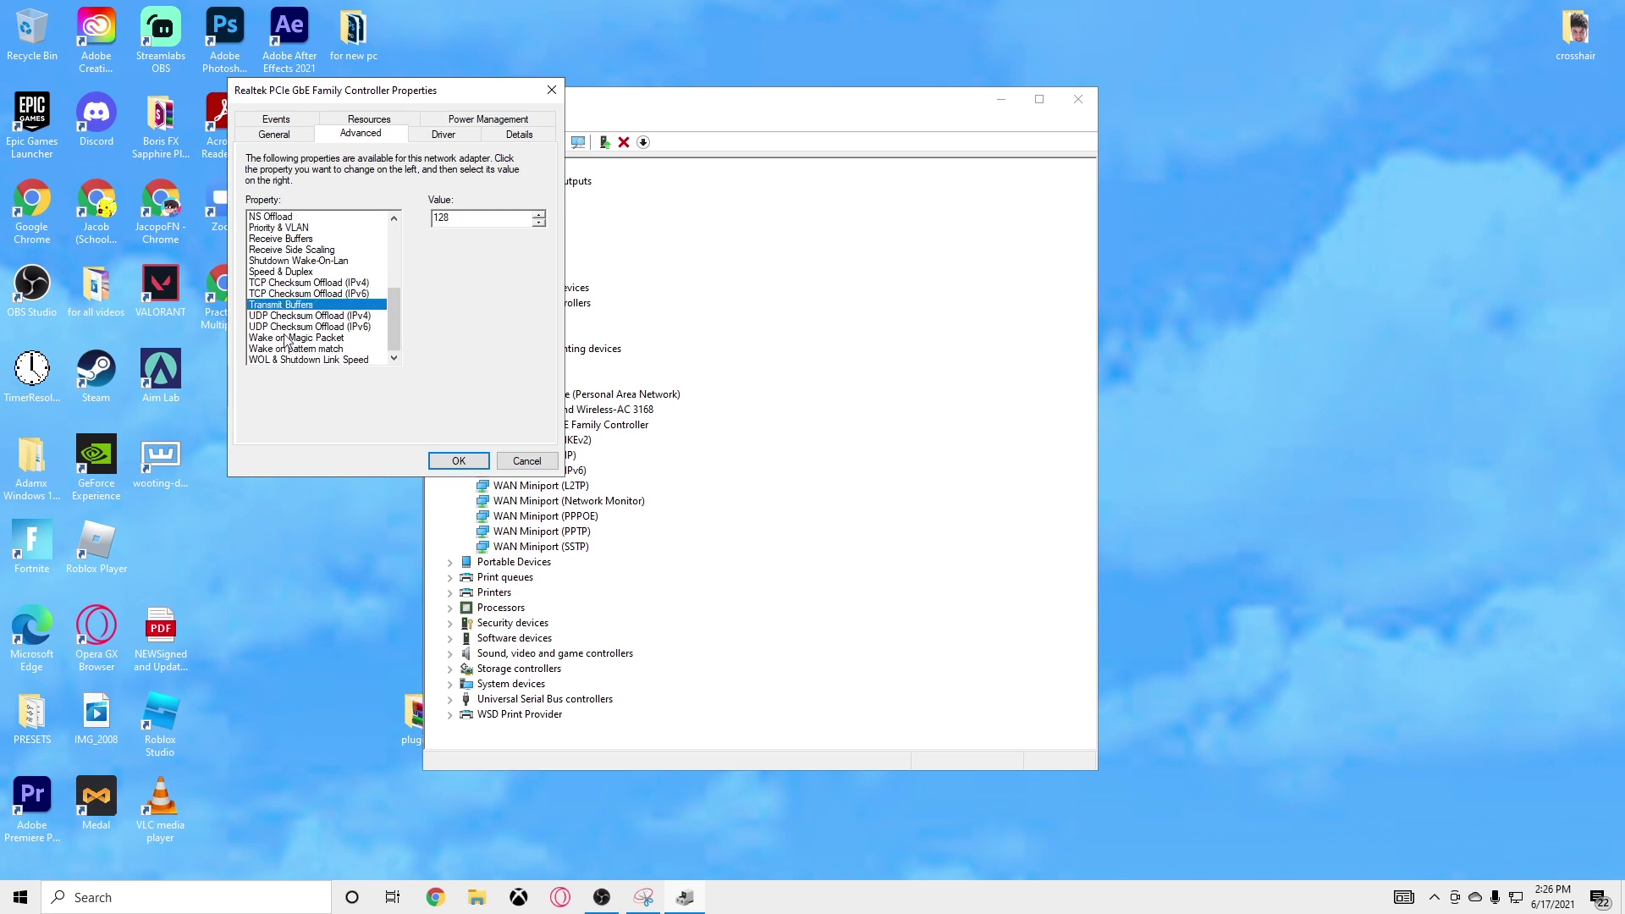
pyautogui.click(287, 338)
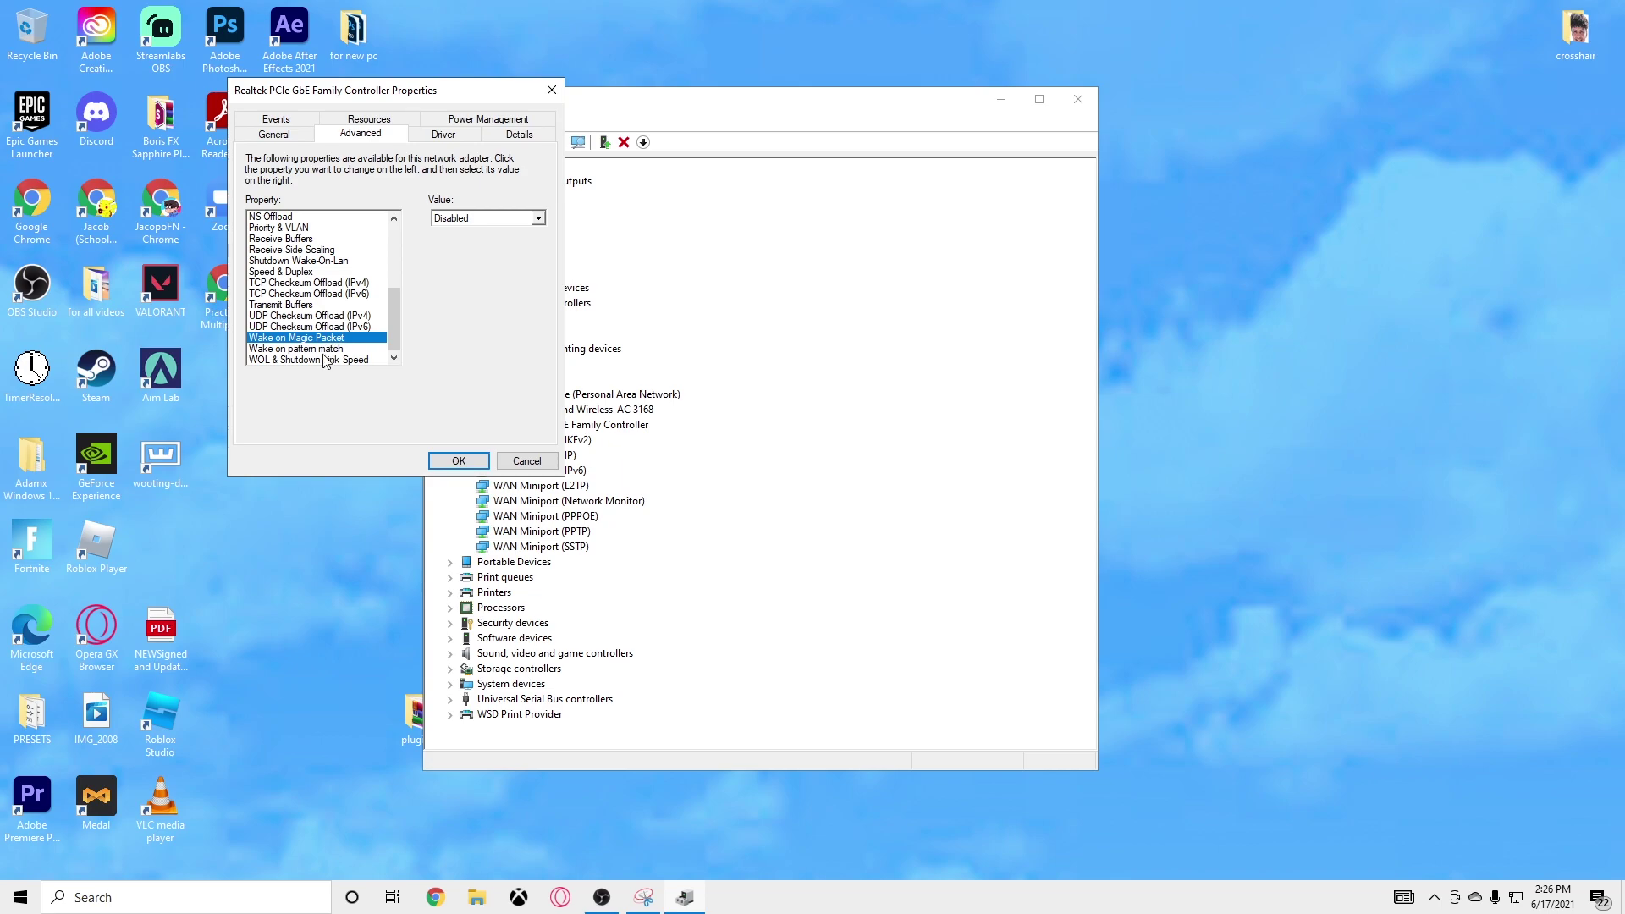
pyautogui.click(319, 361)
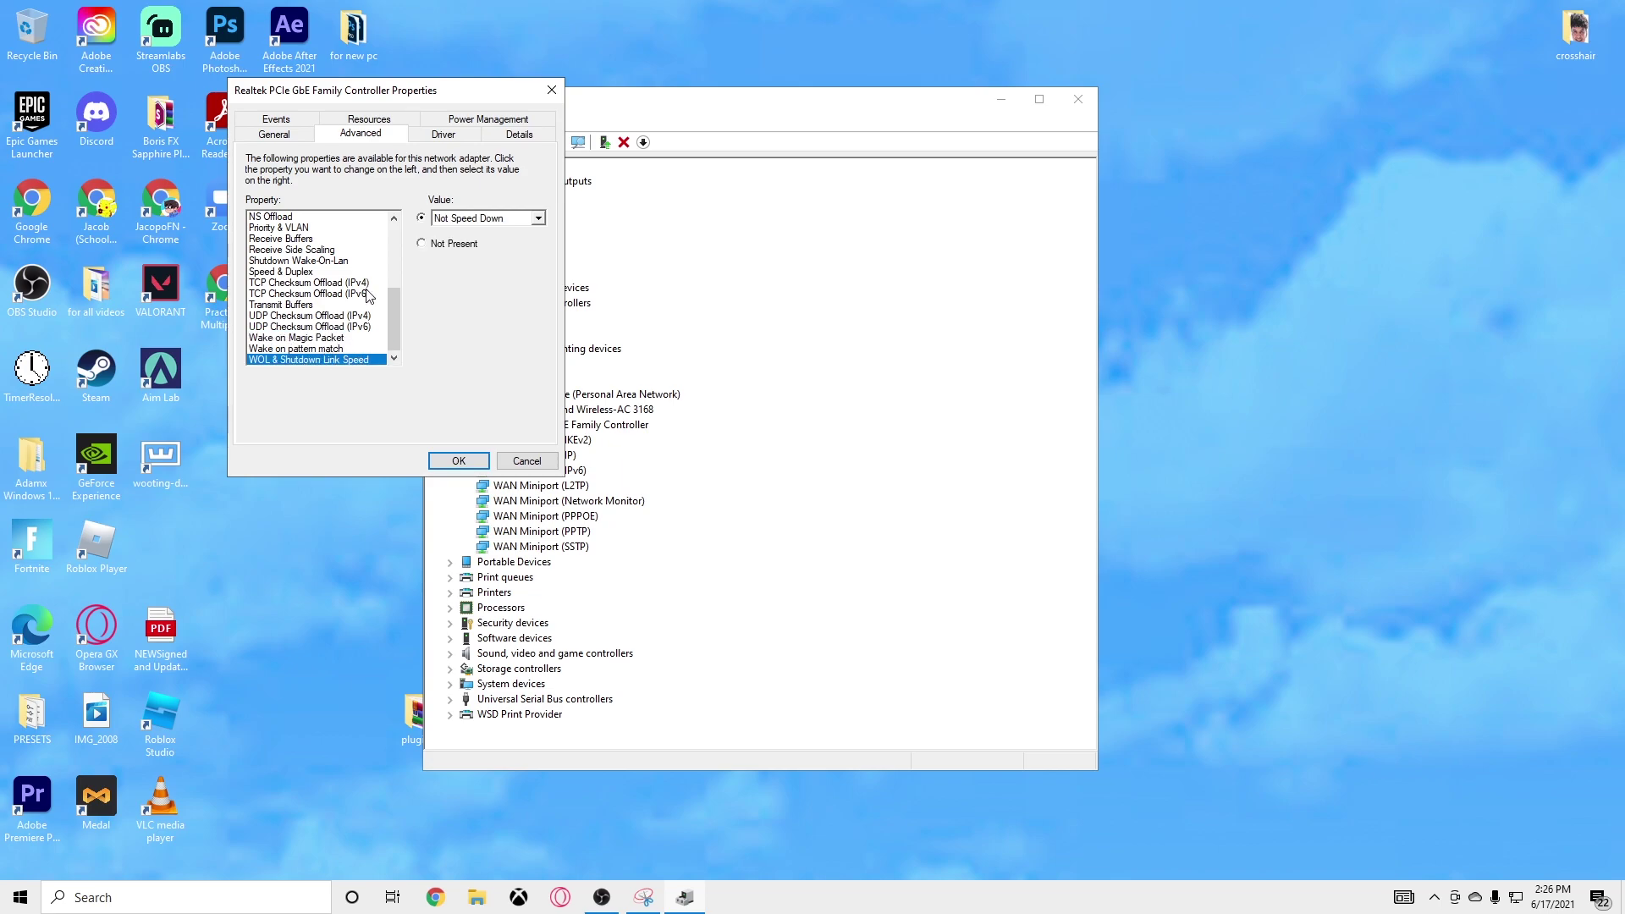
pyautogui.click(332, 338)
pyautogui.click(314, 349)
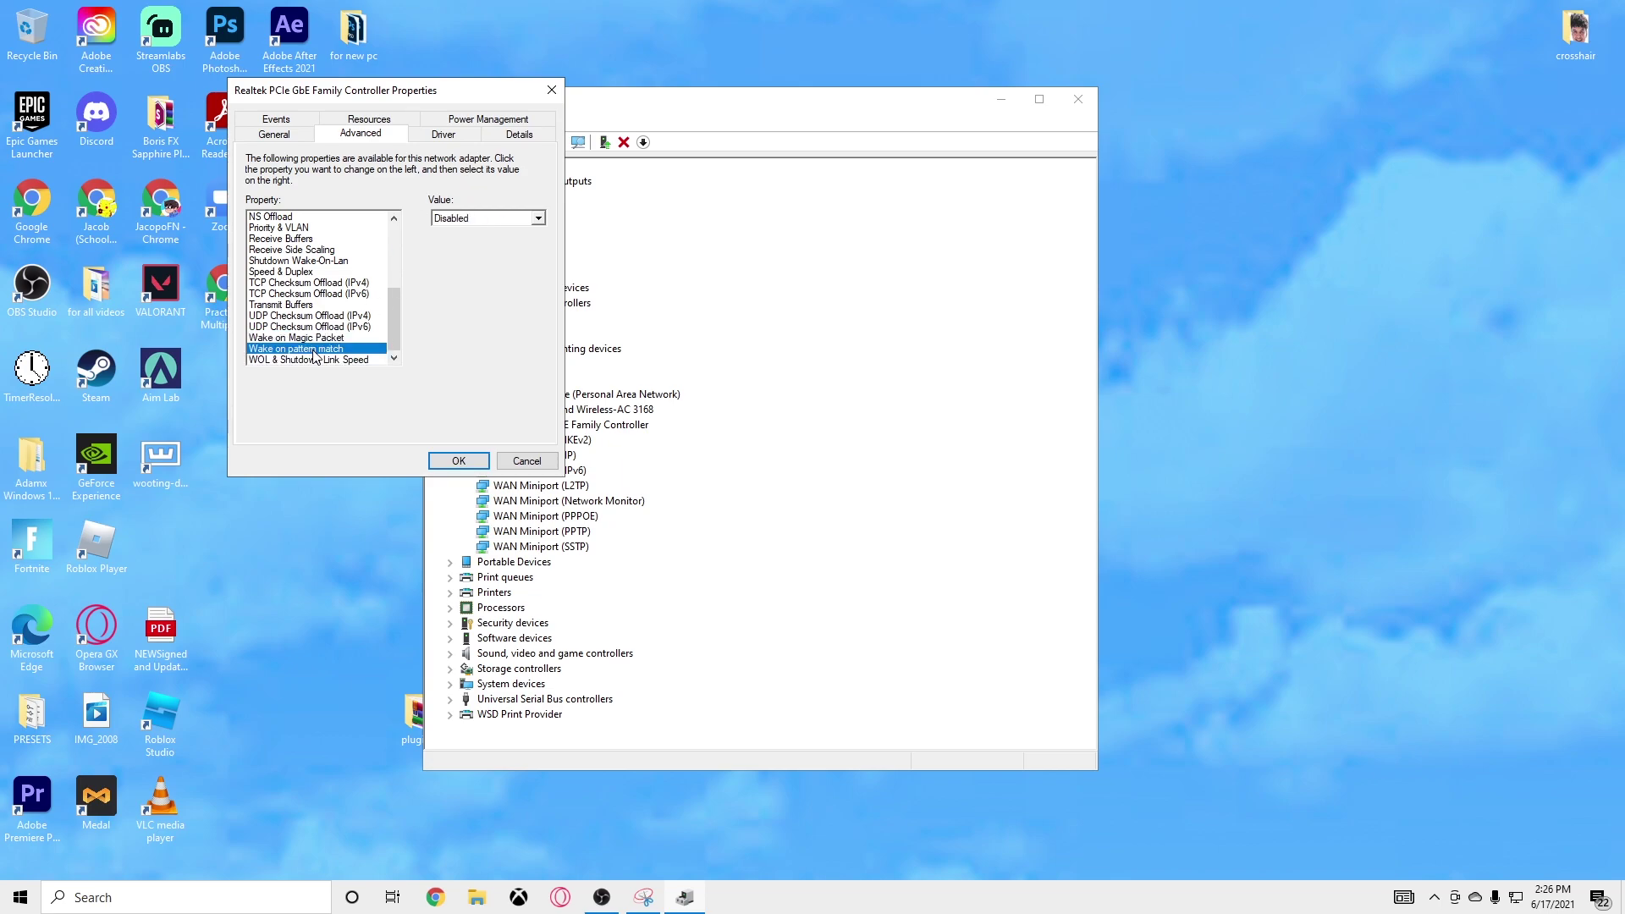
pyautogui.click(314, 360)
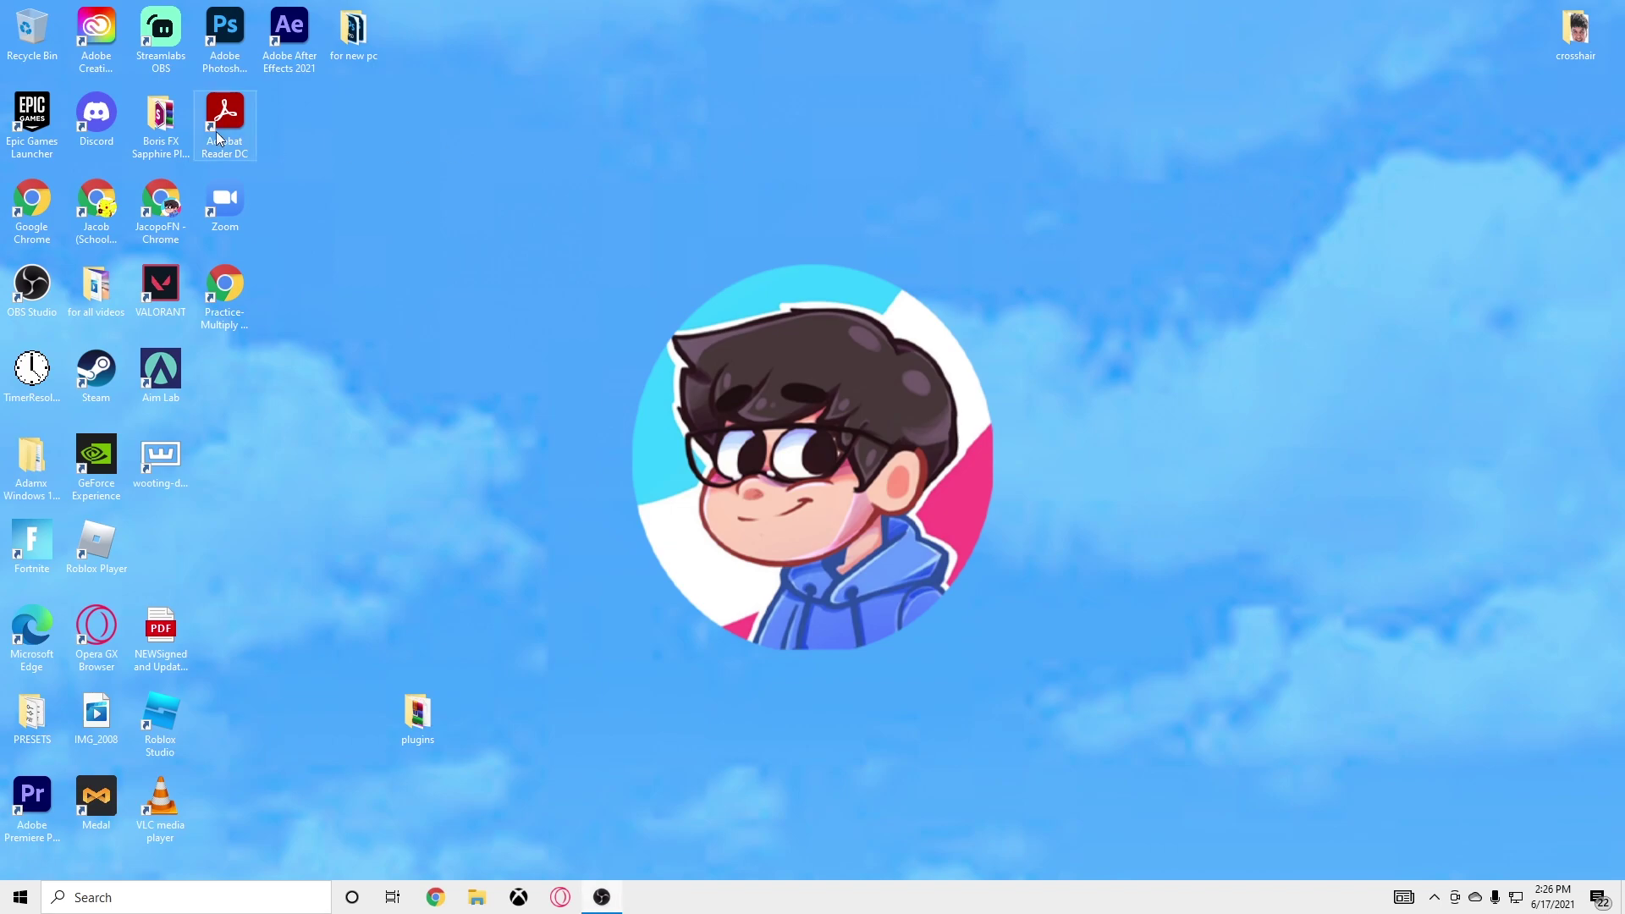
# Launch Epic Games Launcher and run Verify on Fortnite from its Library options menu.
pyautogui.doubleClick(32, 115)
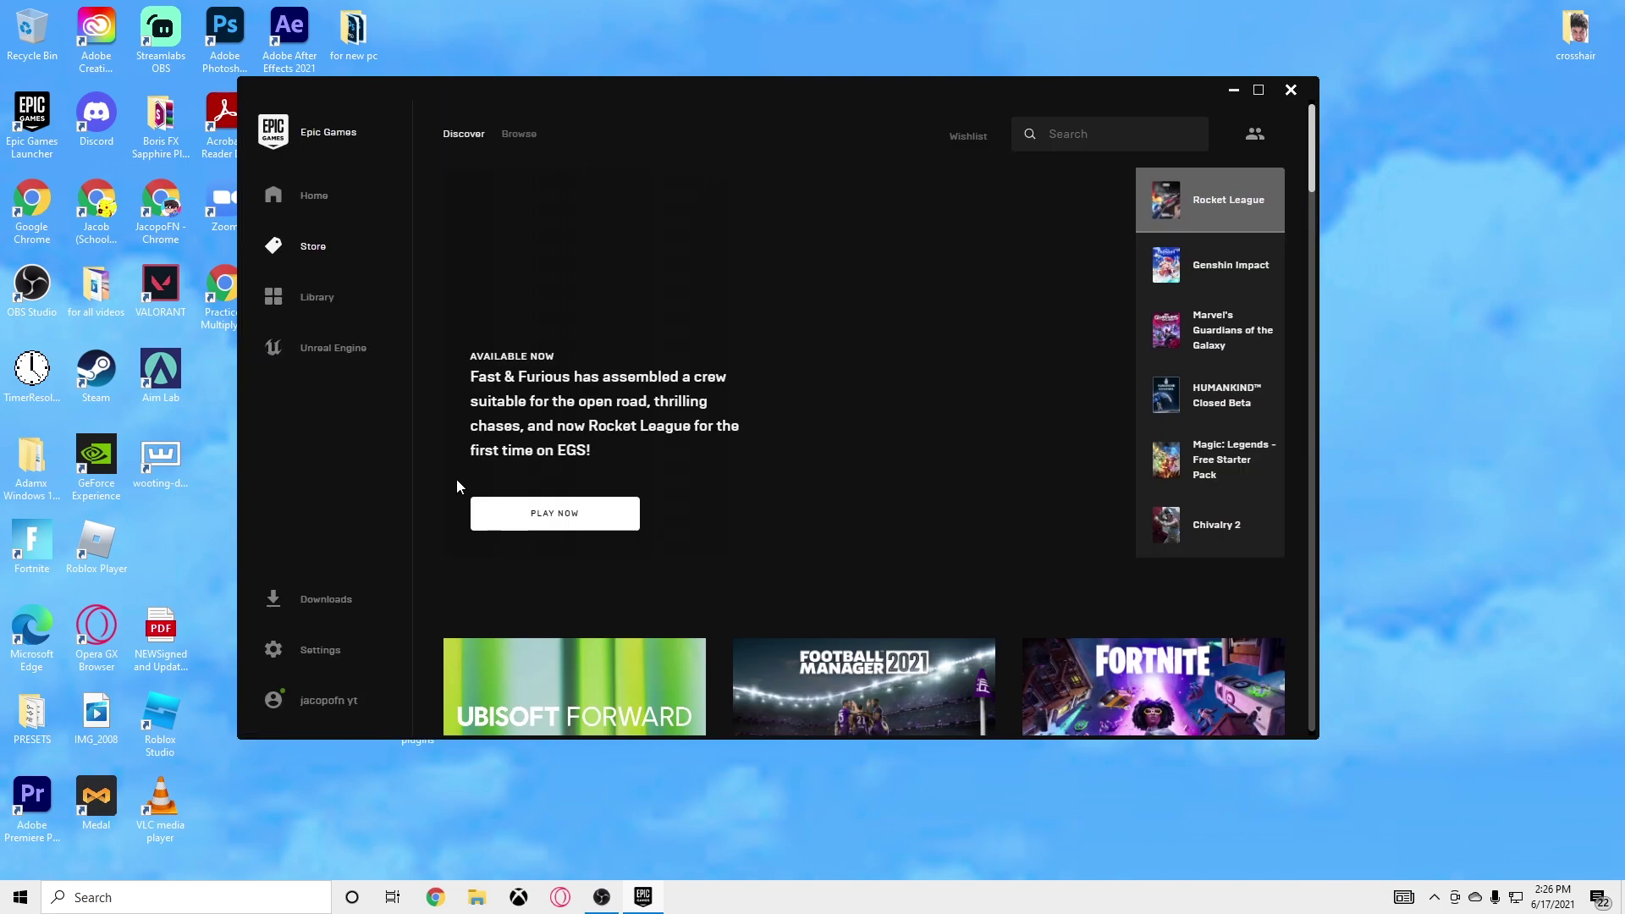
pyautogui.click(312, 314)
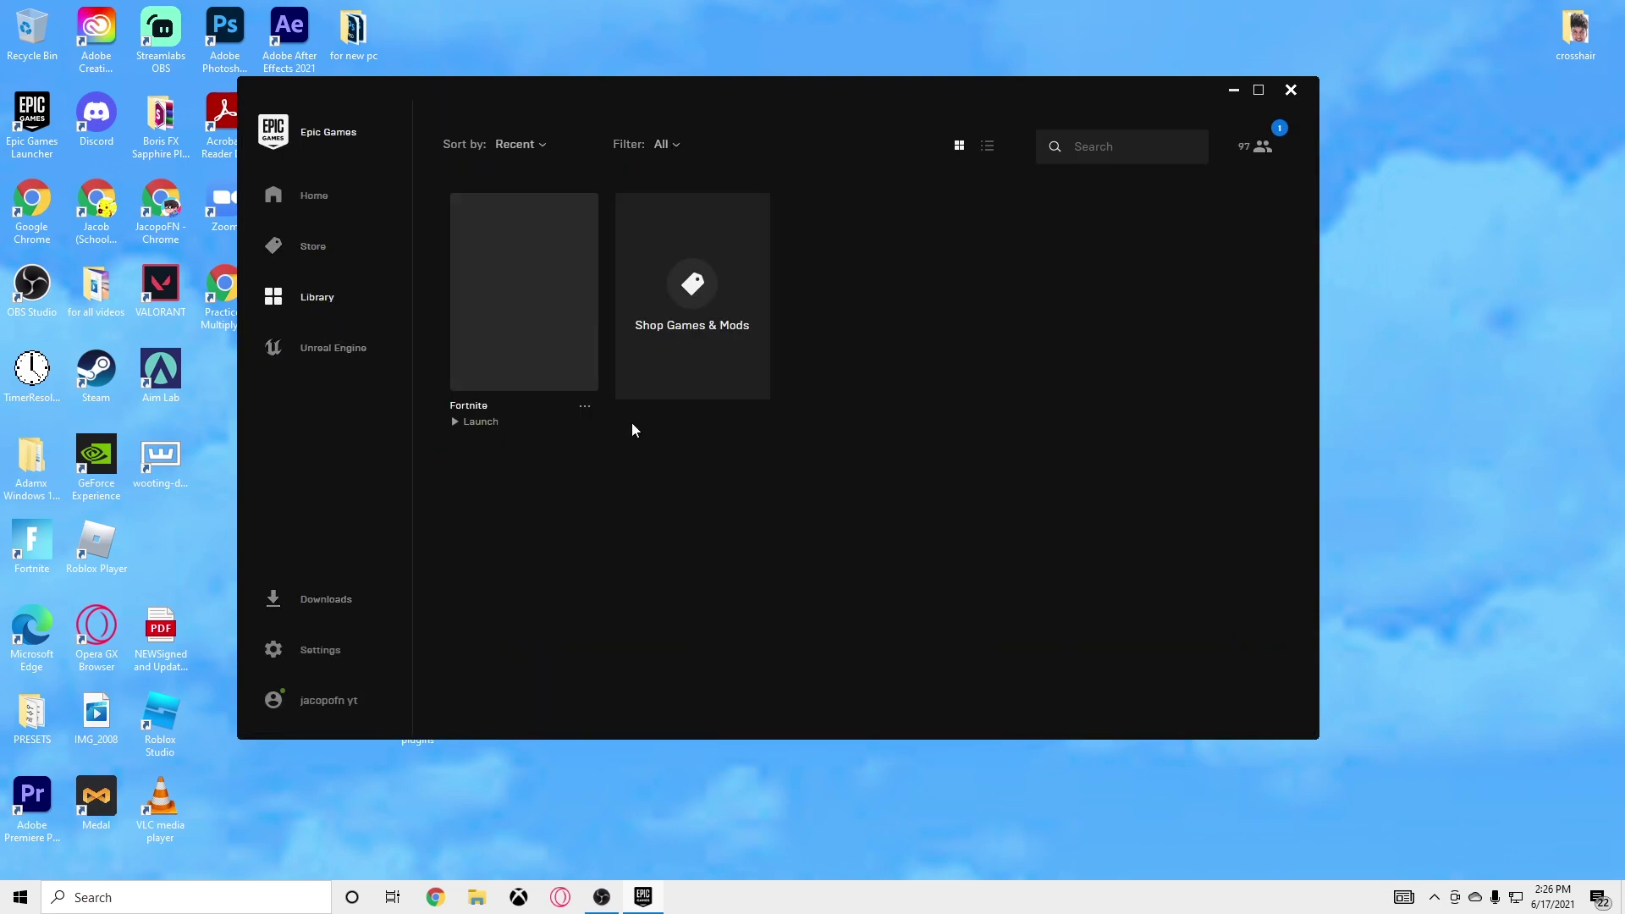
pyautogui.click(583, 406)
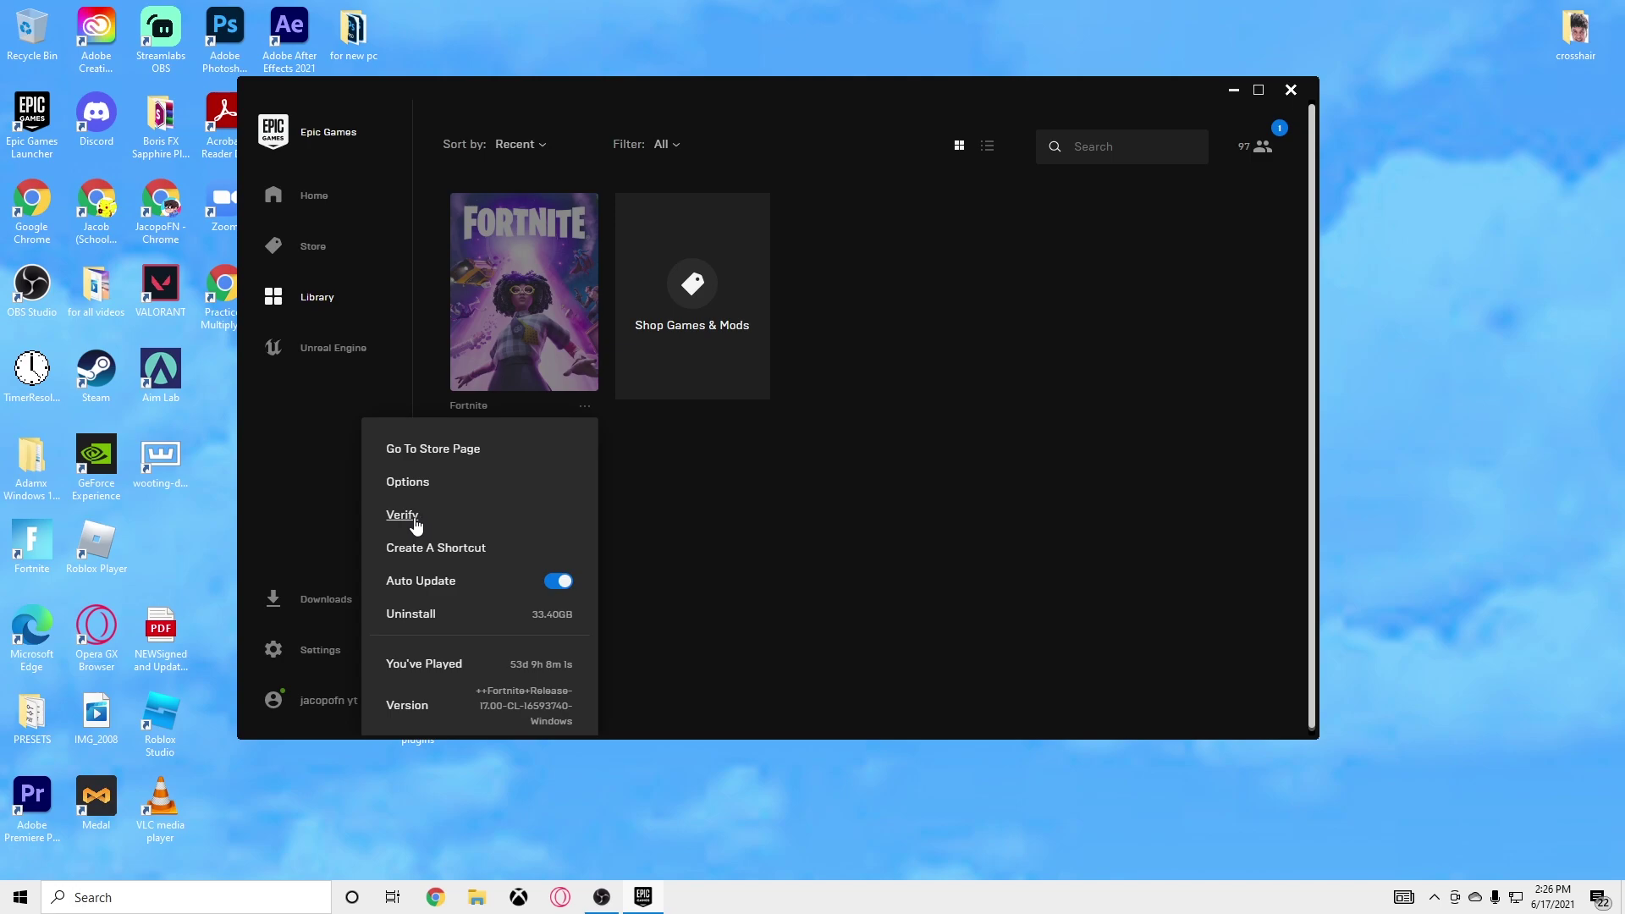
pyautogui.click(416, 525)
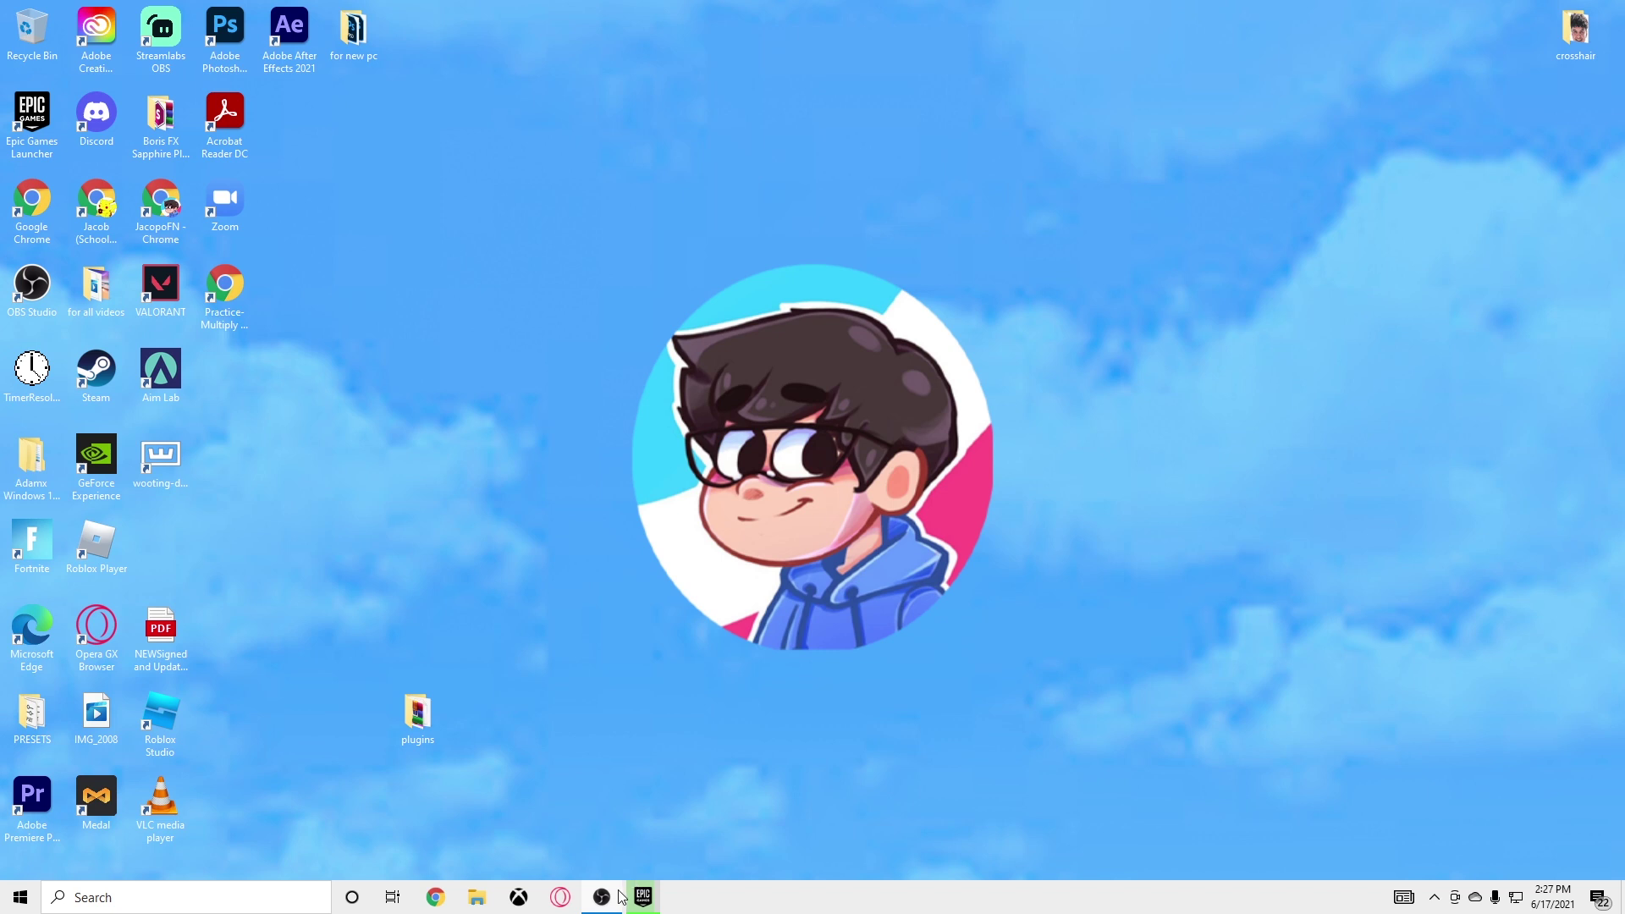
pyautogui.moveTo(601, 897)
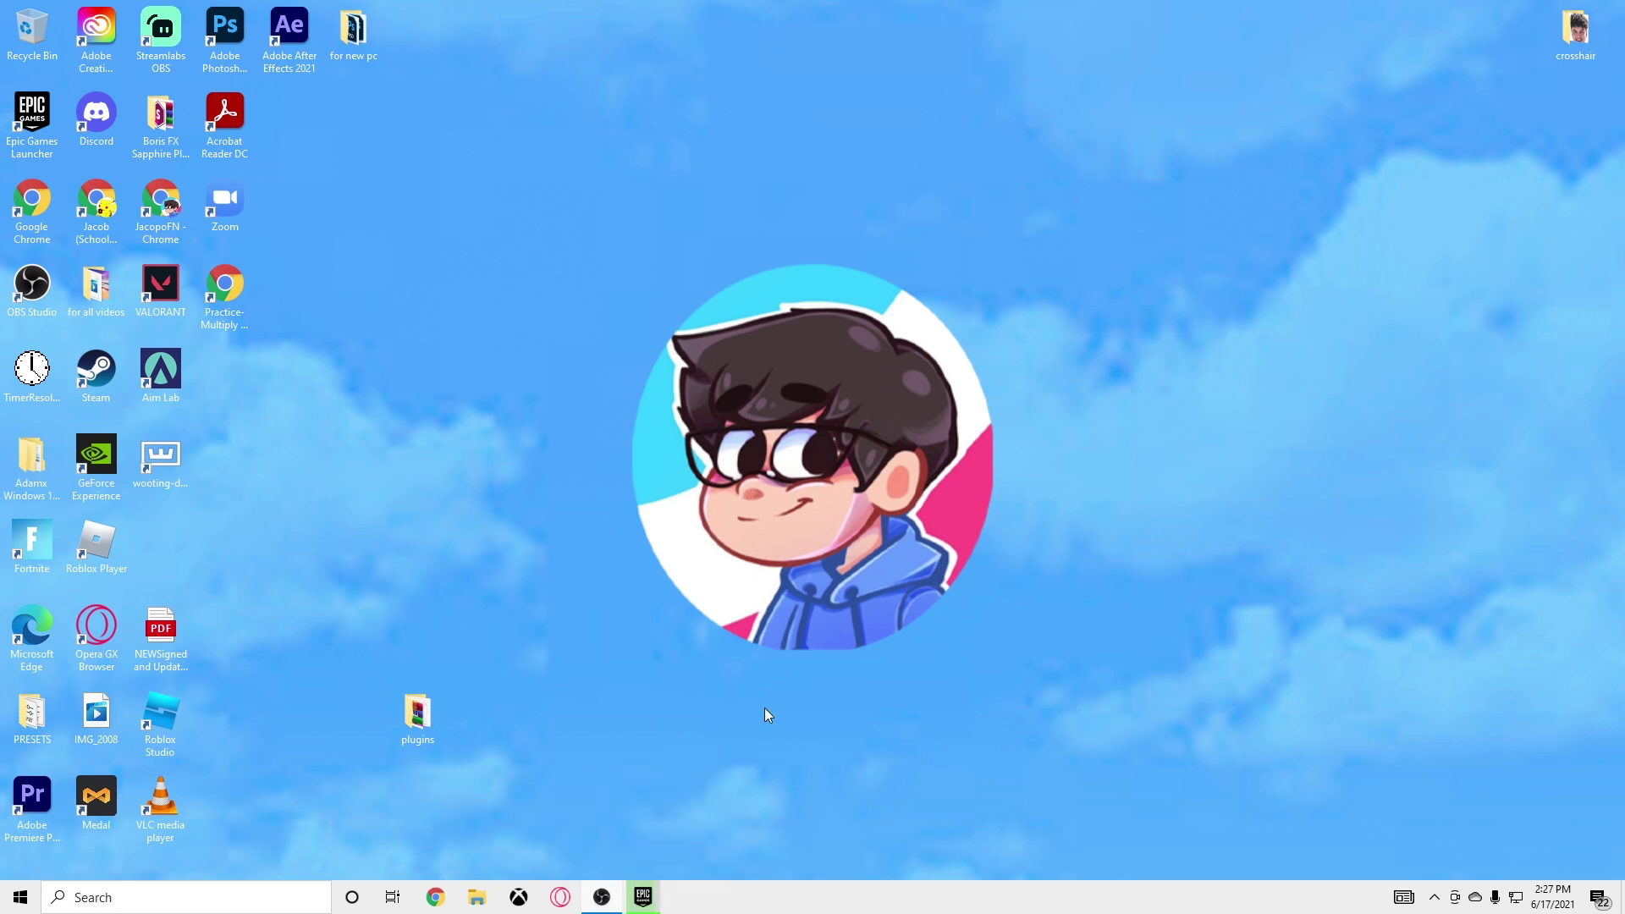